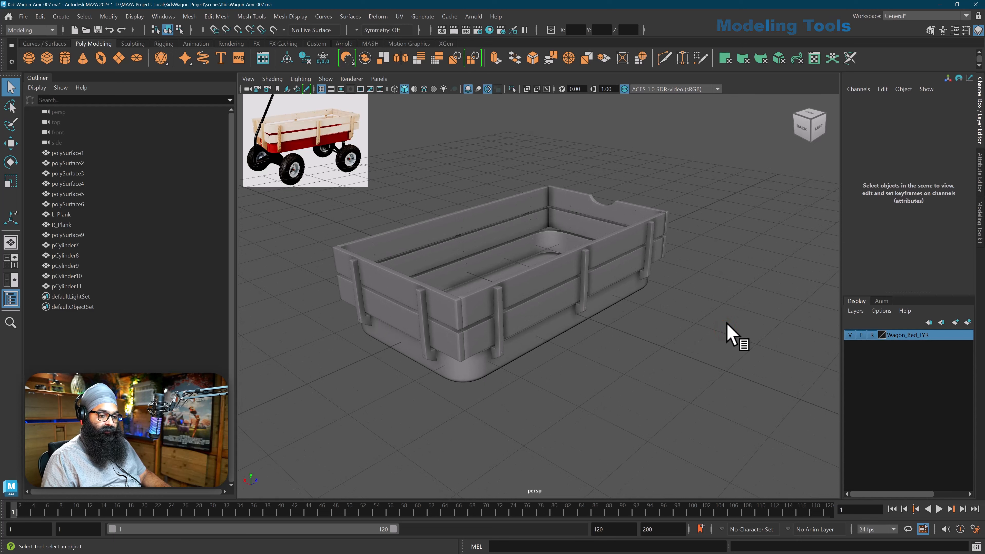
- Hide the Wagon_Bed_LYR display layer and create a polygon pipe at the scene origin
left_click(849, 335)
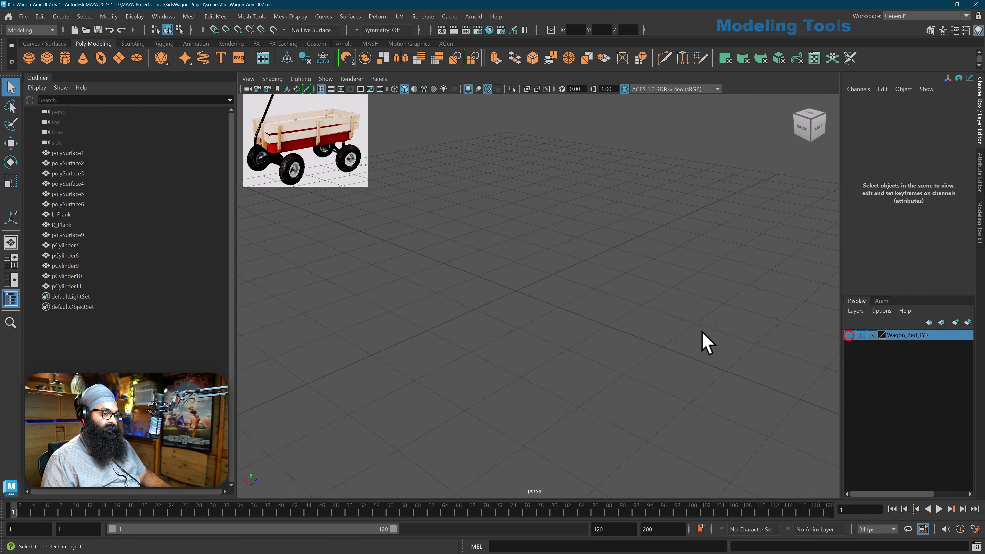
left_click(144, 73)
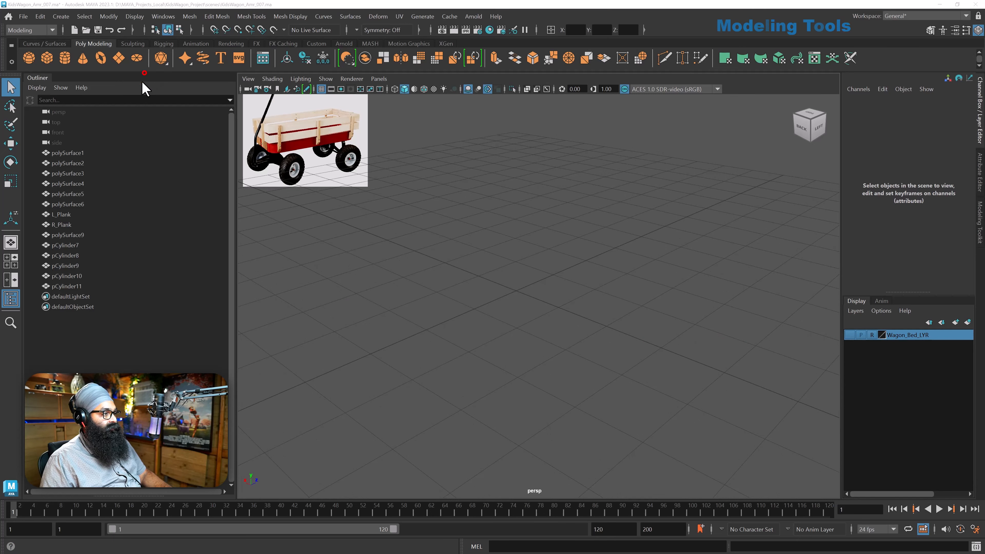
left_click(61, 17)
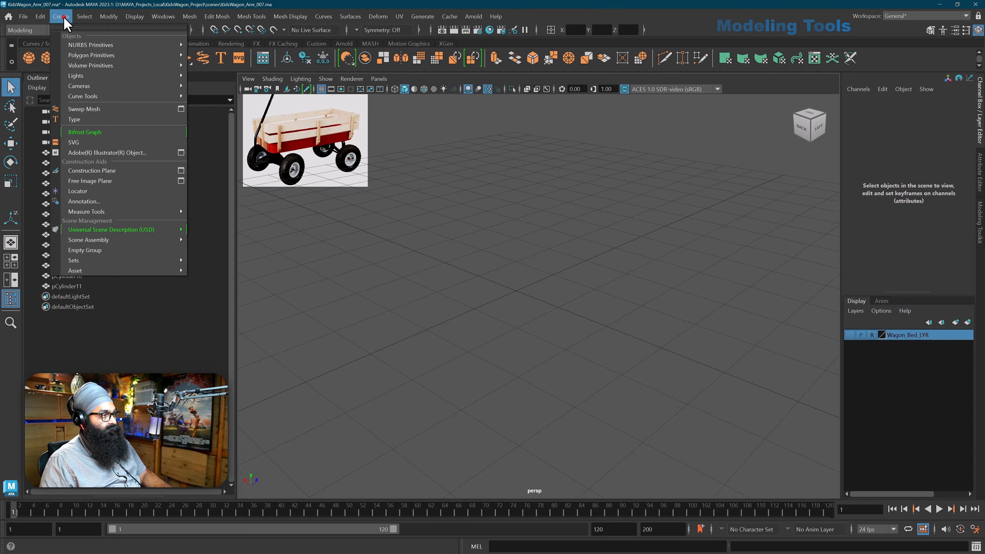
mouse_move(116, 55)
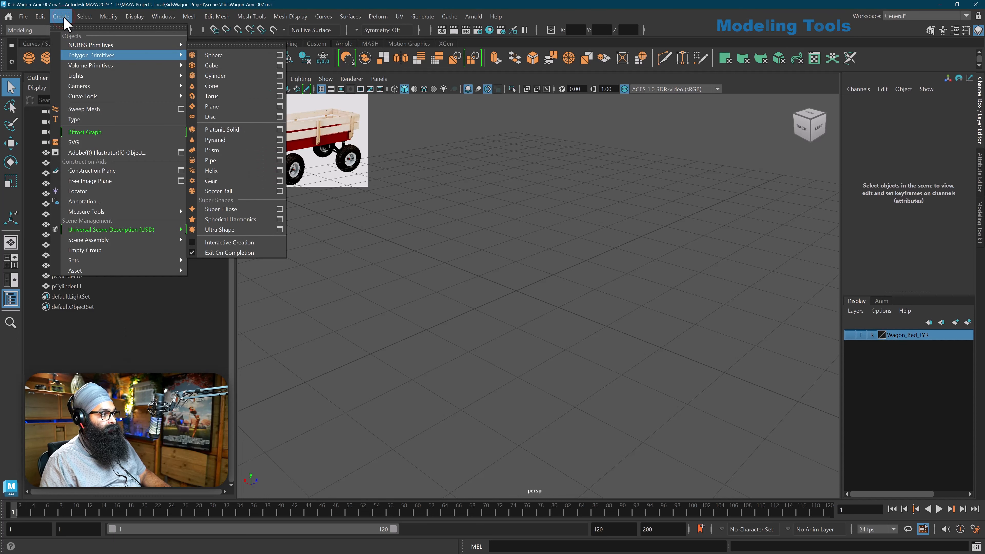
left_click(244, 158)
- Rotate the new pipe upright like a wheel, with Rotate Z set to exactly 90
key("e")
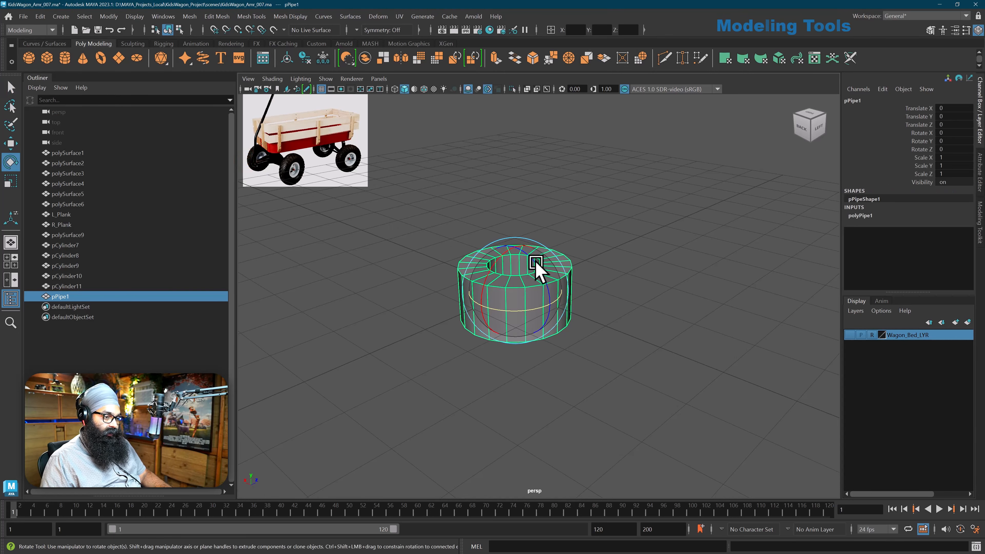
left_click_drag(537, 270, 541, 333)
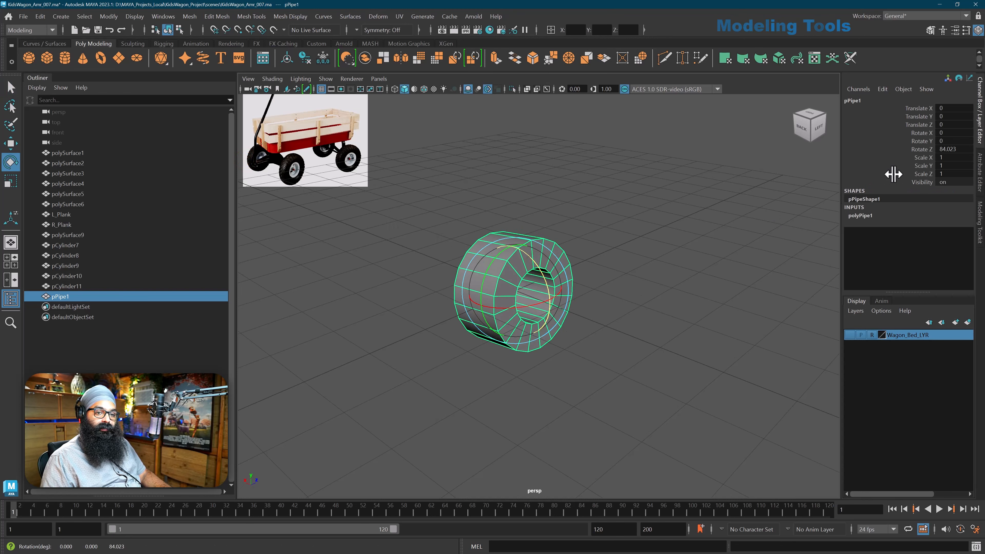
key("Return")
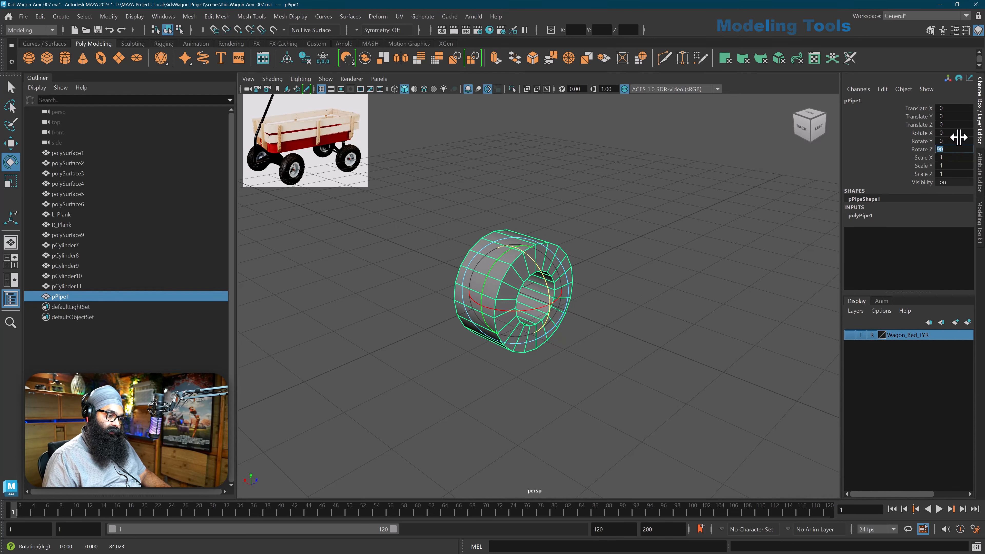
left_click_drag(632, 244, 636, 243, "alt")
middle_click_drag(632, 243, 656, 240, "alt")
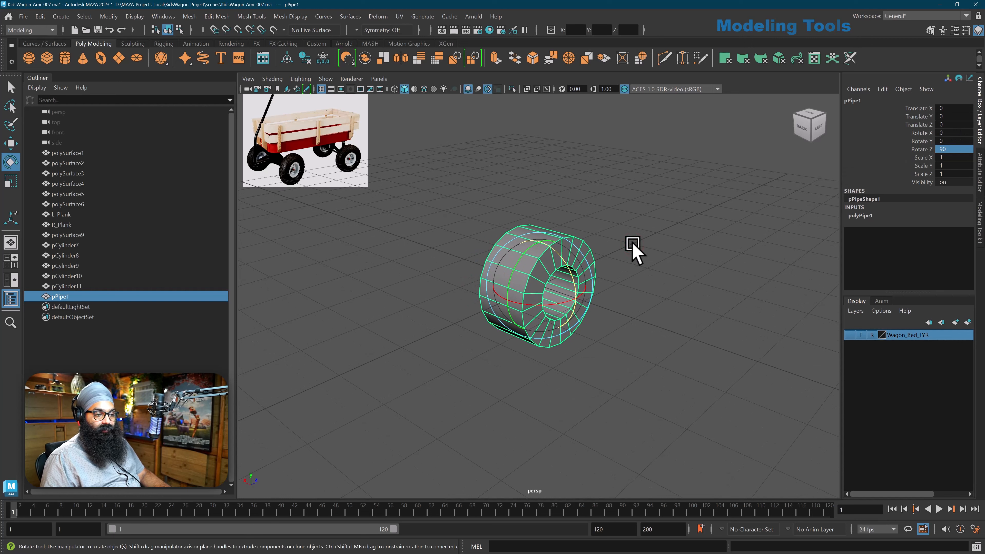
- Narrow the wheel pipe by setting its construction height to 1
left_click(860, 216)
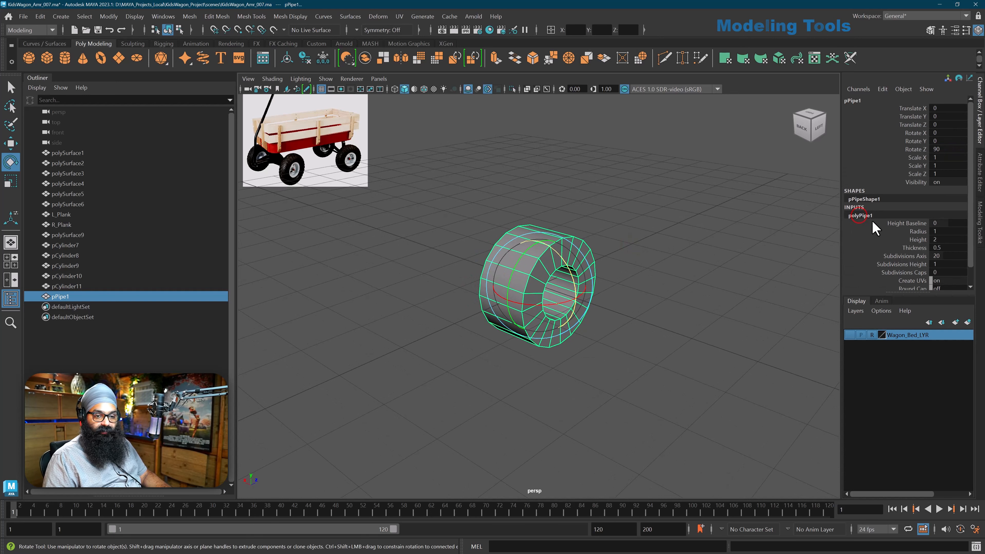
left_click(918, 240)
middle_click_drag(759, 292, 762, 292)
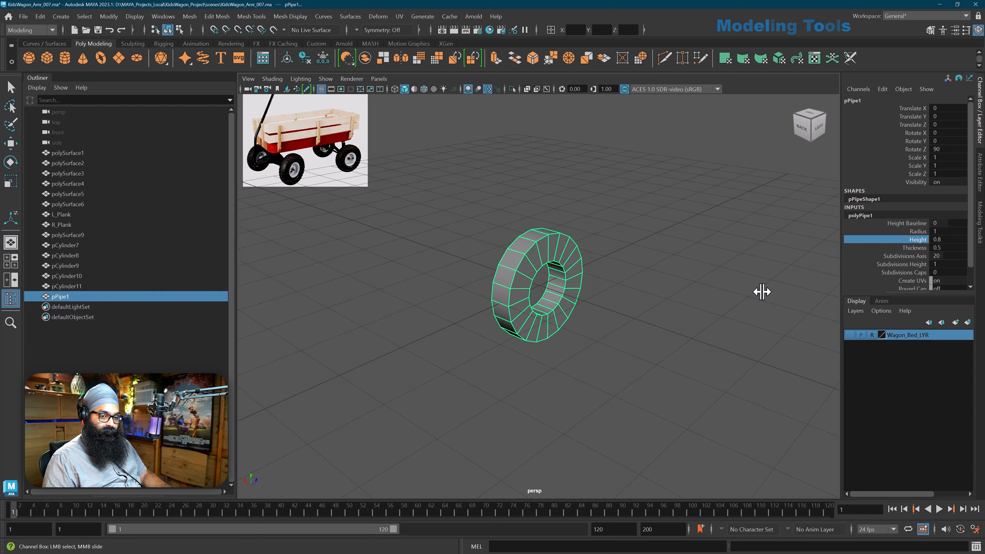
left_click(950, 239)
key("Return")
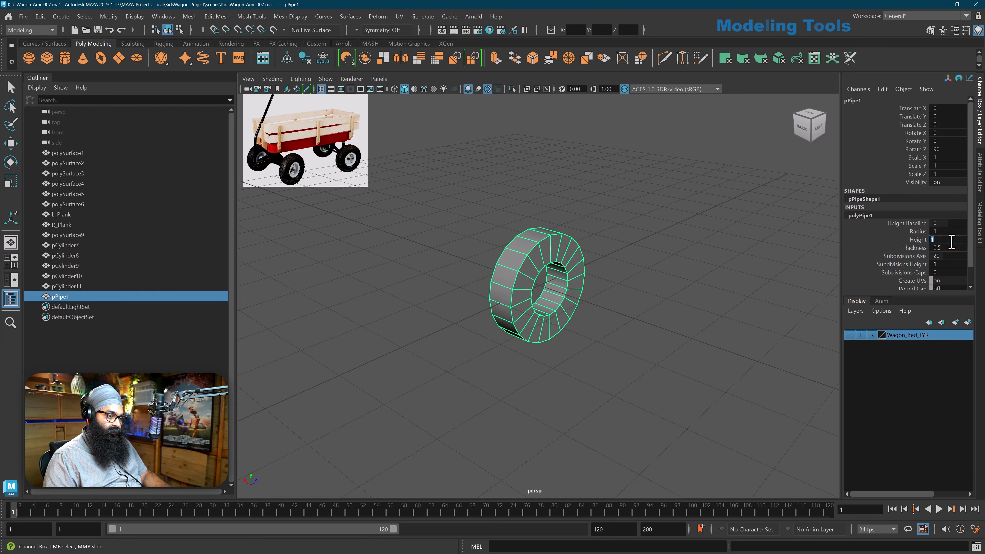
- Raise the pipe's Subdivisions Axis to 40 for a rounder wheel
left_click_drag(733, 333, 731, 331, "alt")
scroll(669, 333, "up", 3)
left_click_drag(669, 335, 666, 321, "alt")
middle_click_drag(734, 288, 754, 287)
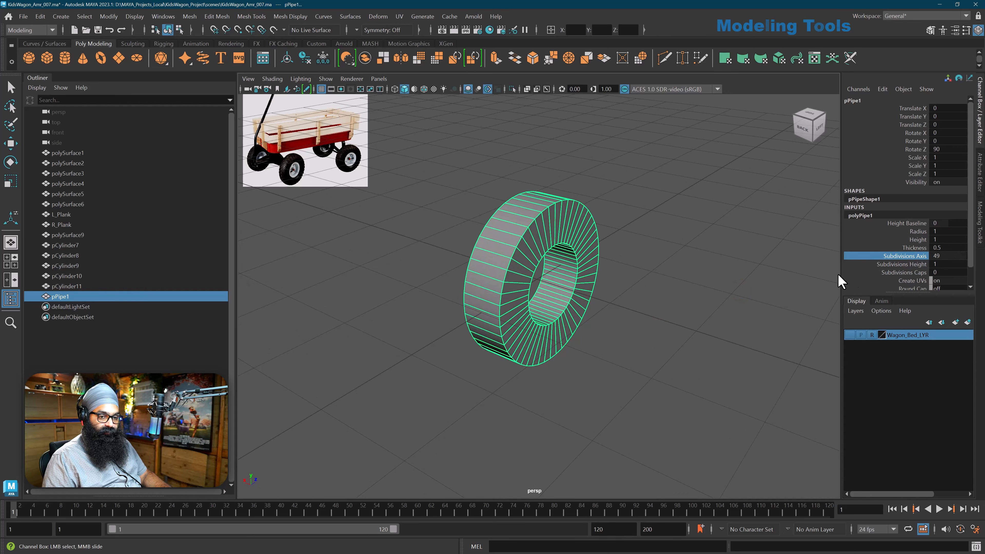
double_click(948, 256)
type("40")
key("Return")
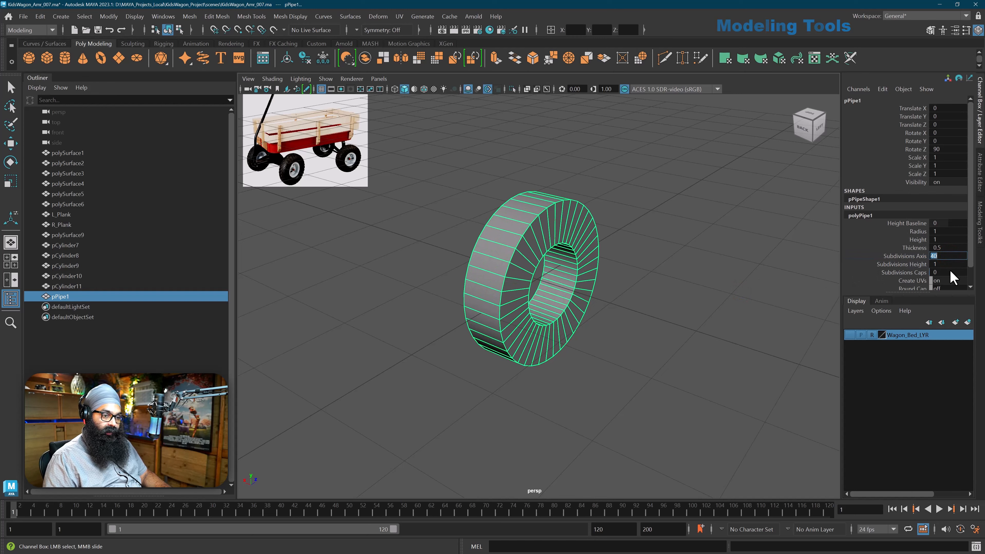
- Set the pipe's Subdivisions Height to 6 to divide the tread across its width
left_click_drag(730, 338, 694, 344, "alt")
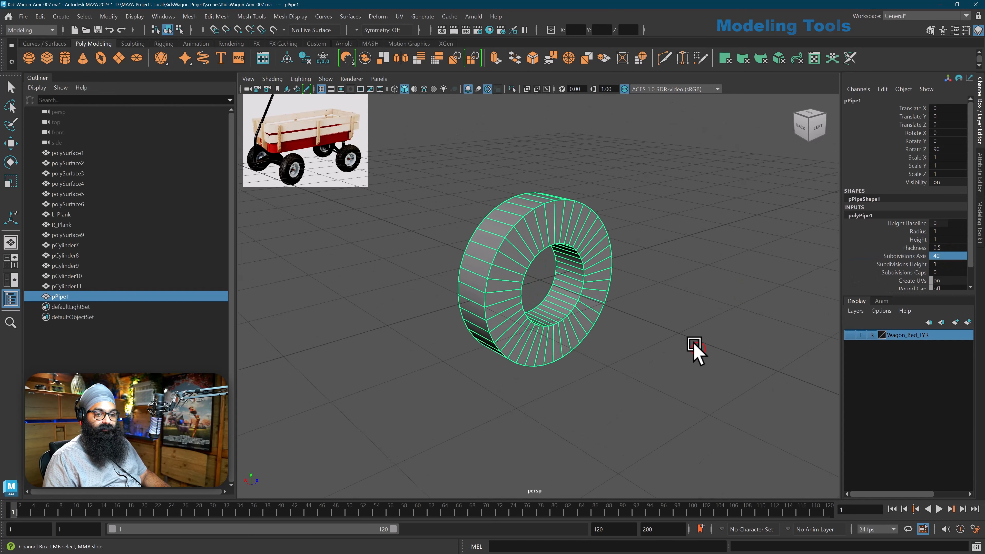
left_click(903, 265)
middle_click_drag(708, 310, 694, 320)
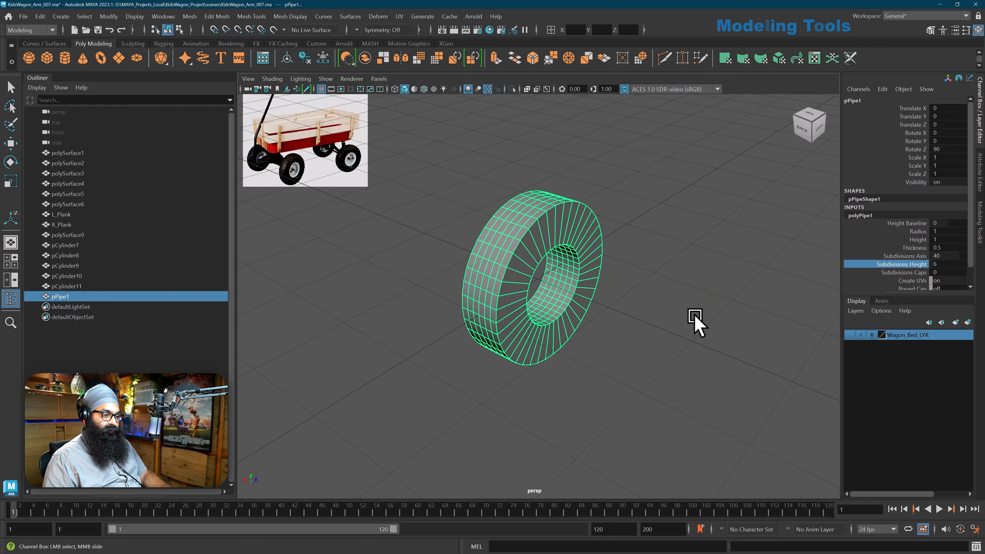
- Delete the pipe's construction history and freeze its transformations
left_click_drag(694, 320, 623, 268, "alt")
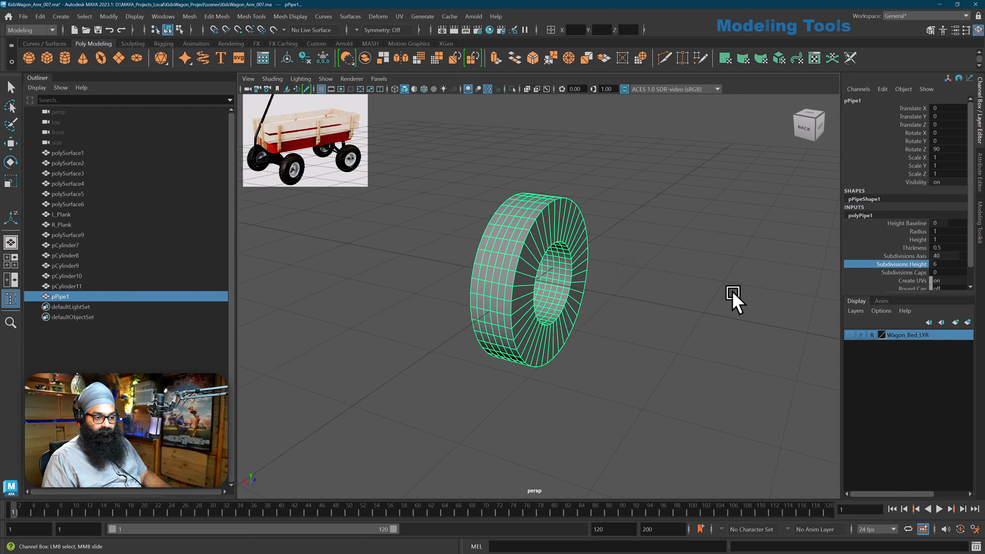
left_click_drag(733, 298, 666, 301, "alt")
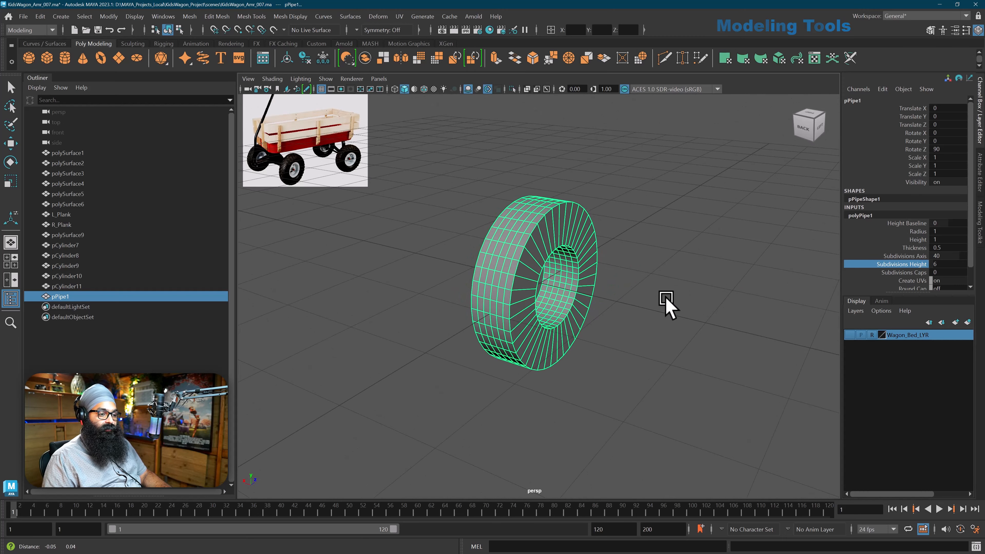
left_click(644, 294)
key("e")
left_click(556, 235)
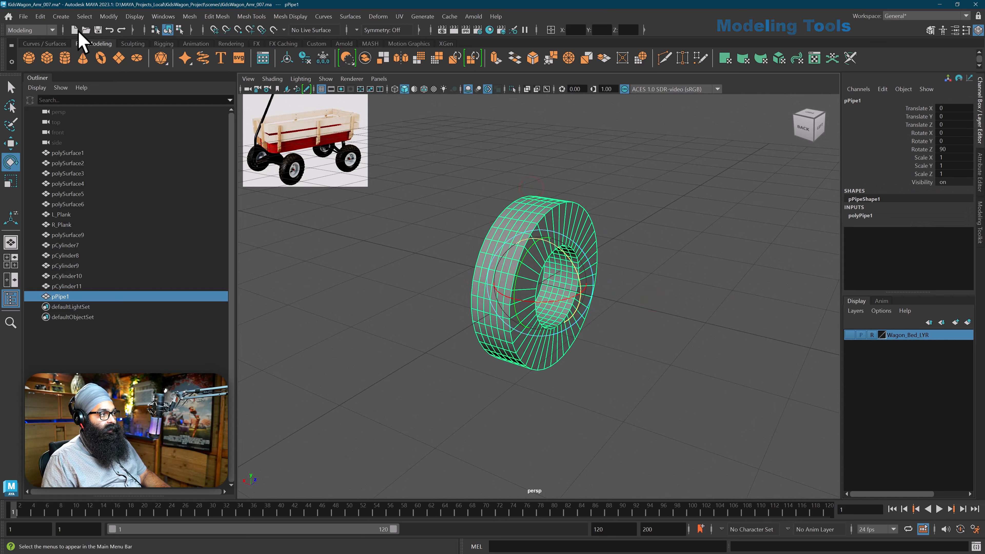
left_click(40, 17)
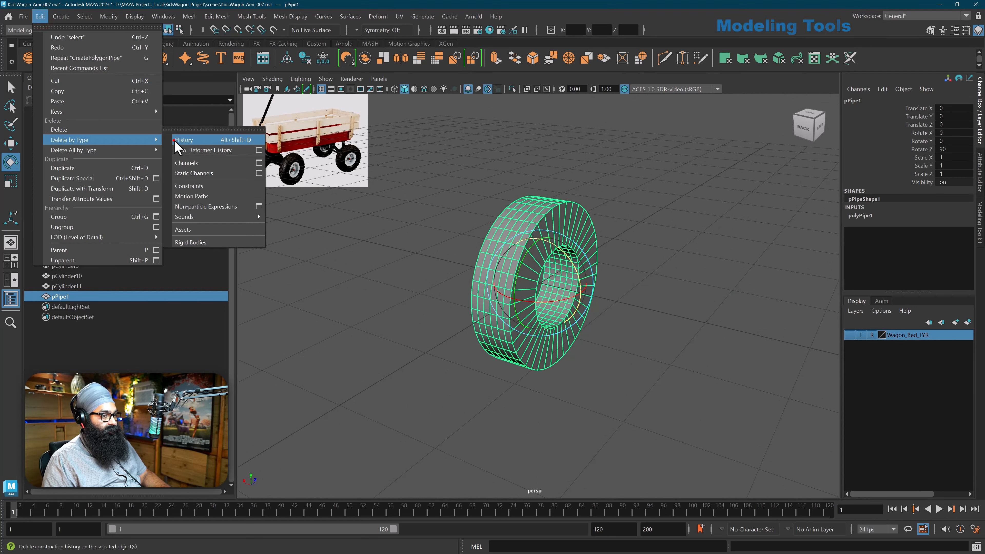
left_click(176, 140)
left_click(108, 16)
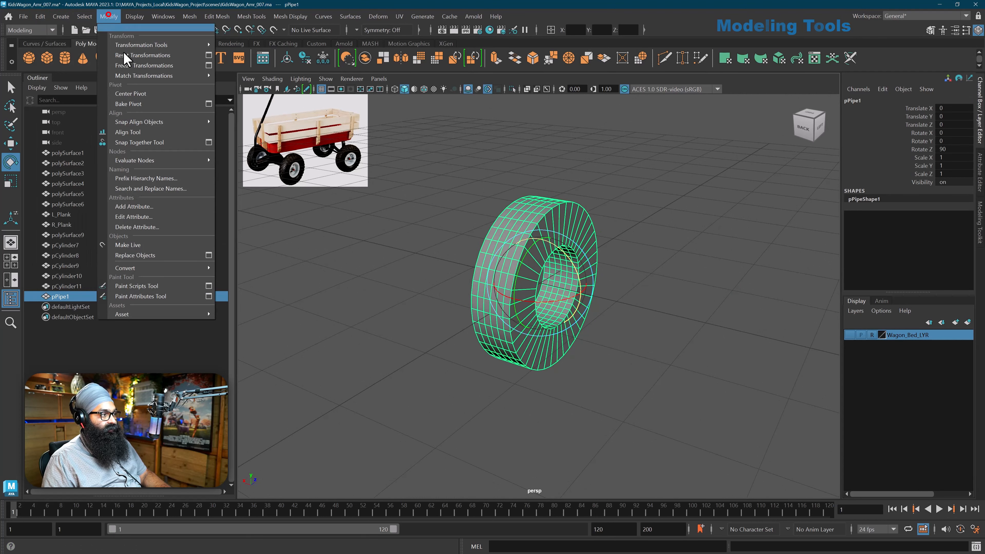
left_click(128, 65)
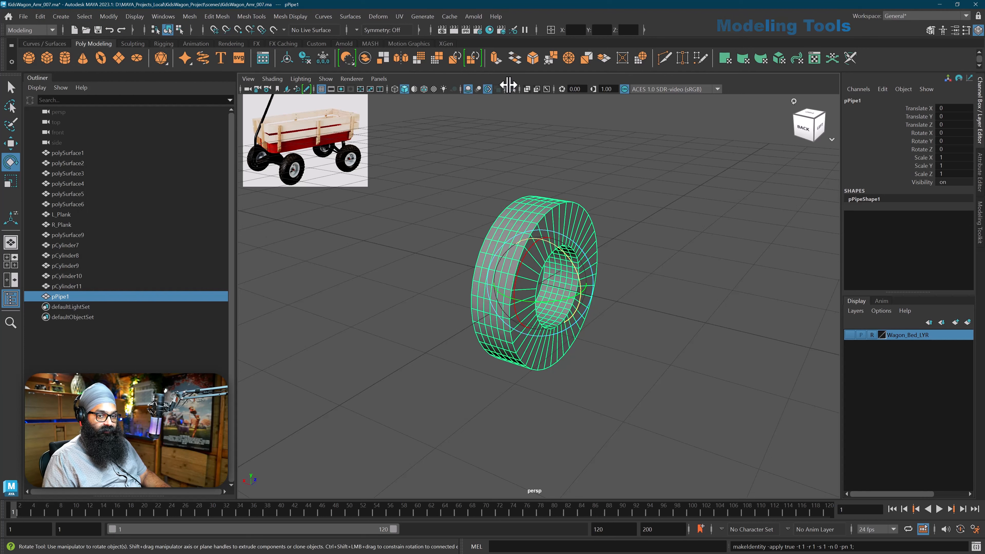
left_click_drag(920, 107, 917, 143)
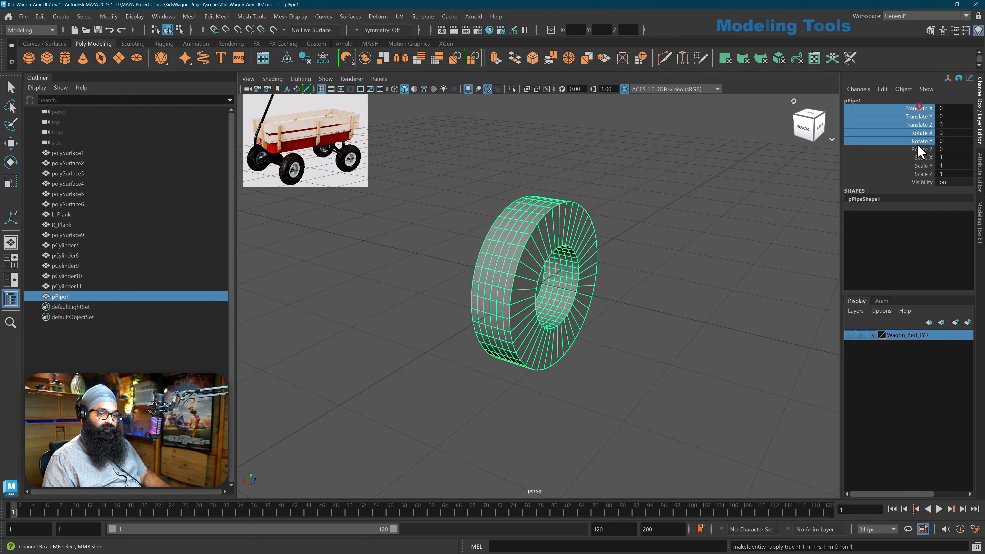
left_click(756, 237)
- Switch the pipe to edge selection and select every other edge loop around the outer tread
key("e")
scroll(631, 233, "up", 2)
left_click(538, 221)
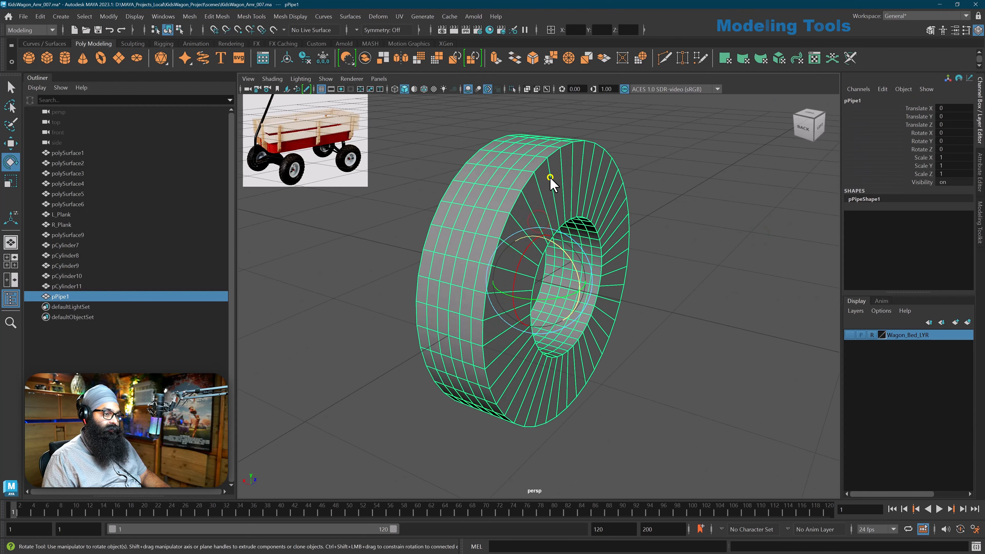
right_click_drag(549, 177, 550, 156)
left_click_drag(539, 174, 535, 189, "alt")
key("q")
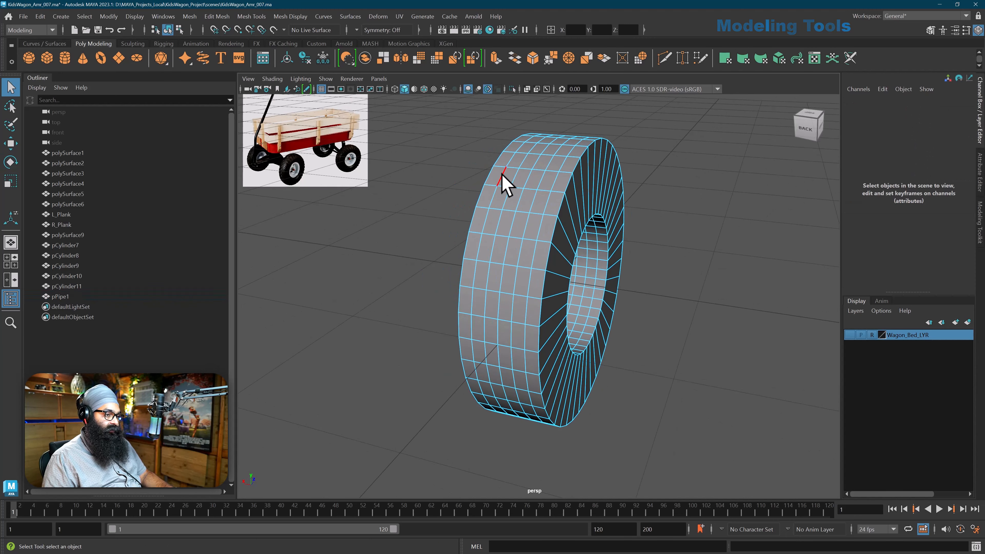
left_click(502, 176)
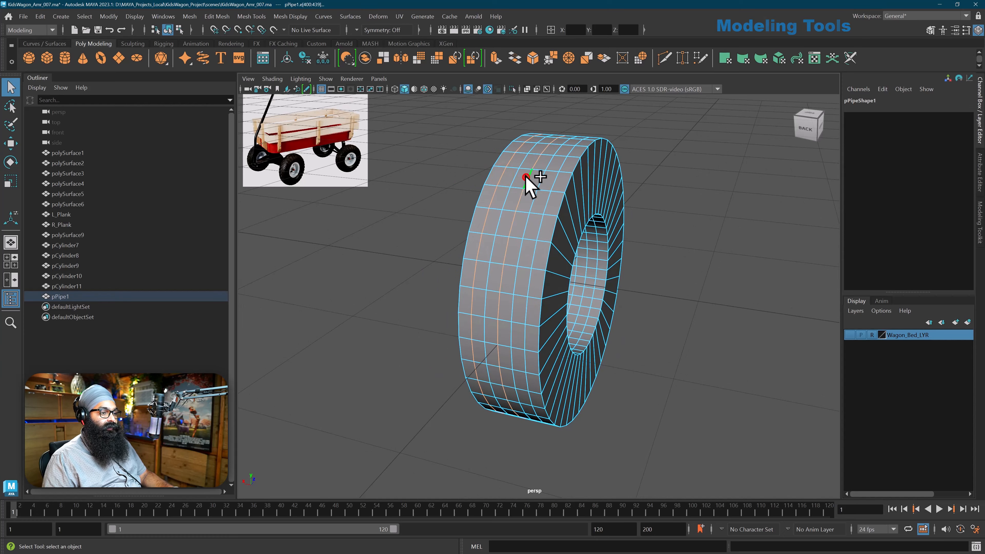
double_click(558, 180, "shift")
- Rotate the selected edge loops around the wheel's axis to shape the tread into a zigzag pattern
left_click_drag(564, 217, 540, 251, "alt")
key("e")
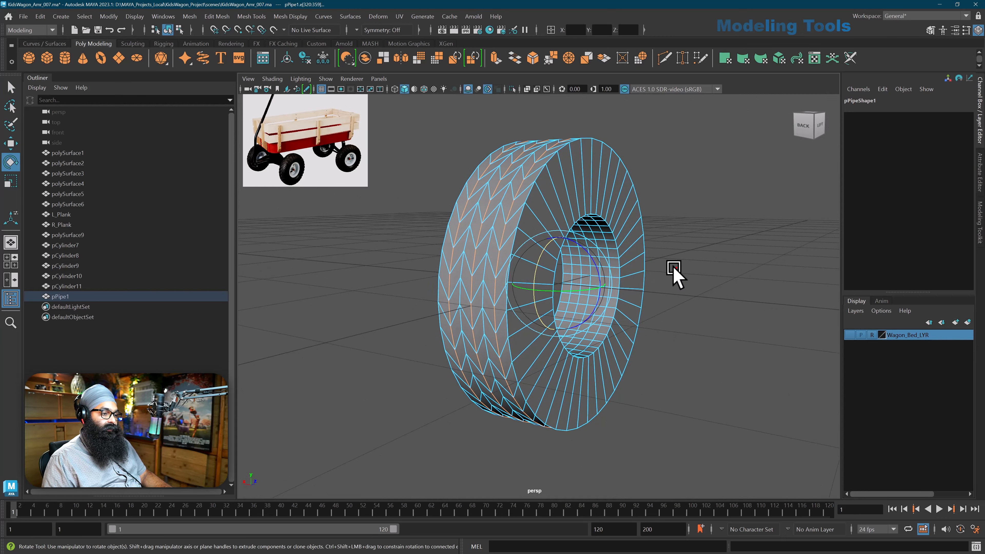
left_click_drag(615, 275, 639, 287, "alt")
key("q")
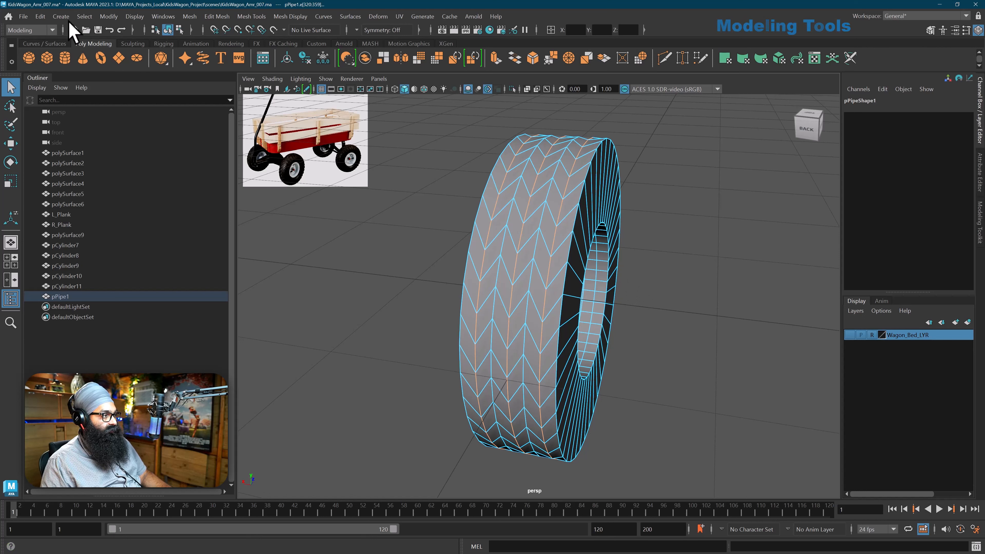
- Convert the selected tread edge loops to a face selection
left_click(84, 17)
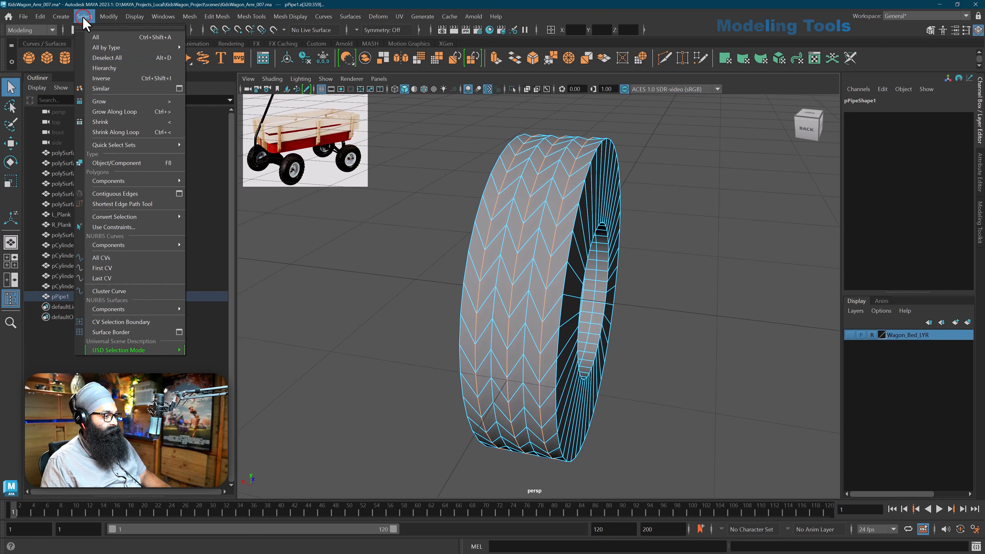
mouse_move(155, 216)
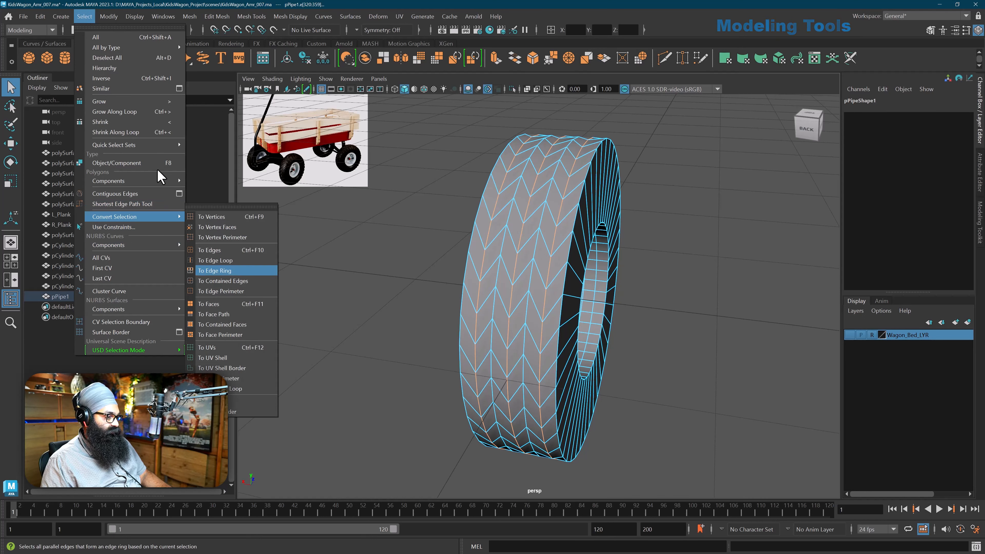
left_click(224, 309)
- Extrude the selected tread faces outward with a Local Translate Z of about 0.0213 and turn Keep Faces Together off
mouse_move(624, 282)
left_mouse_down("alt")
mouse_move(636, 281)
mouse_move(611, 282)
mouse_move(643, 276)
left_mouse_up("alt")
scroll(632, 270, "up", 1)
middle_click_drag(629, 266, 634, 289, "alt")
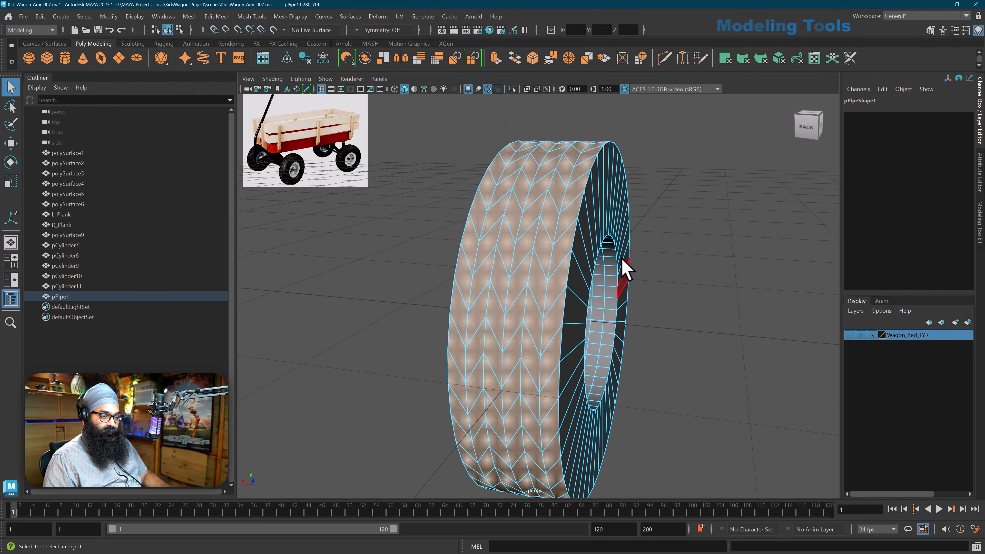
scroll(622, 249, "up", 1)
middle_click_drag(622, 244, 619, 260, "alt")
scroll(586, 261, "down", 2)
left_click_drag(619, 260, 581, 261, "alt")
middle_click_drag(578, 263, 576, 253, "alt")
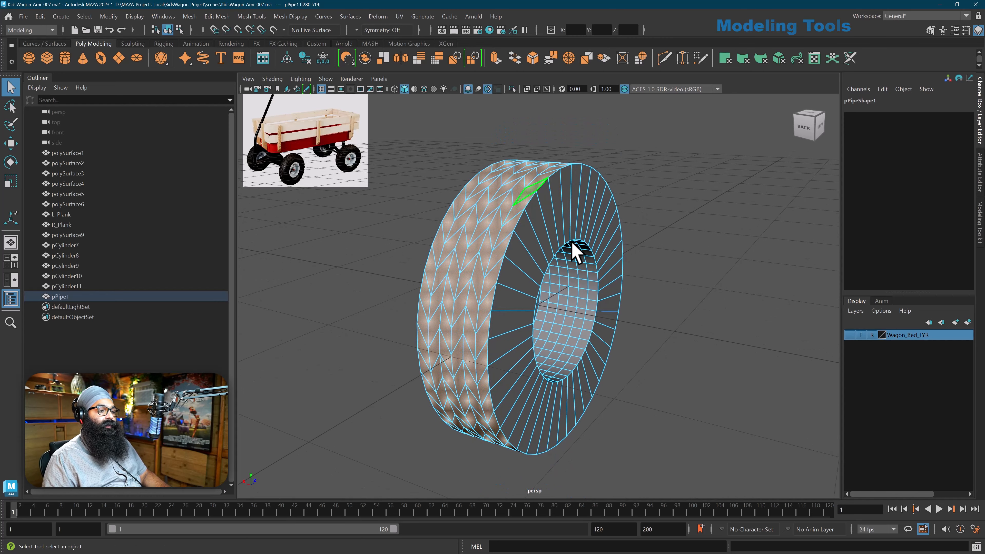
left_click(496, 58)
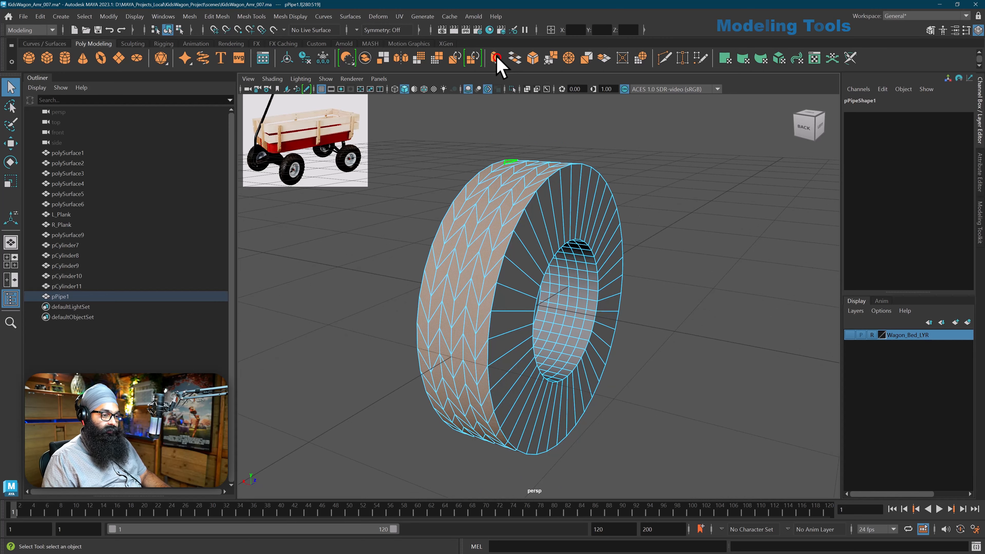
scroll(497, 60, "up", 3)
middle_click_drag(498, 59, 505, 67, "alt")
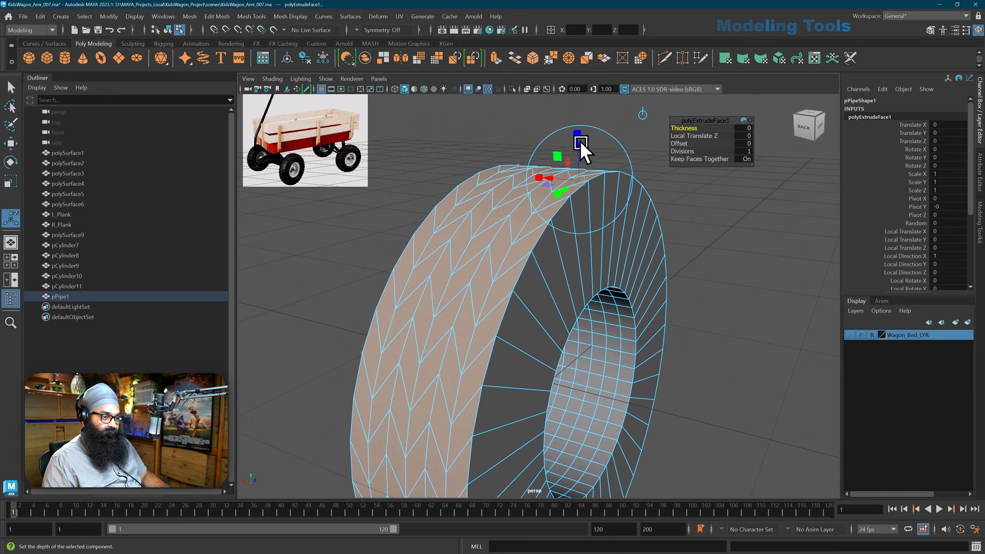
left_click_drag(579, 143, 582, 246)
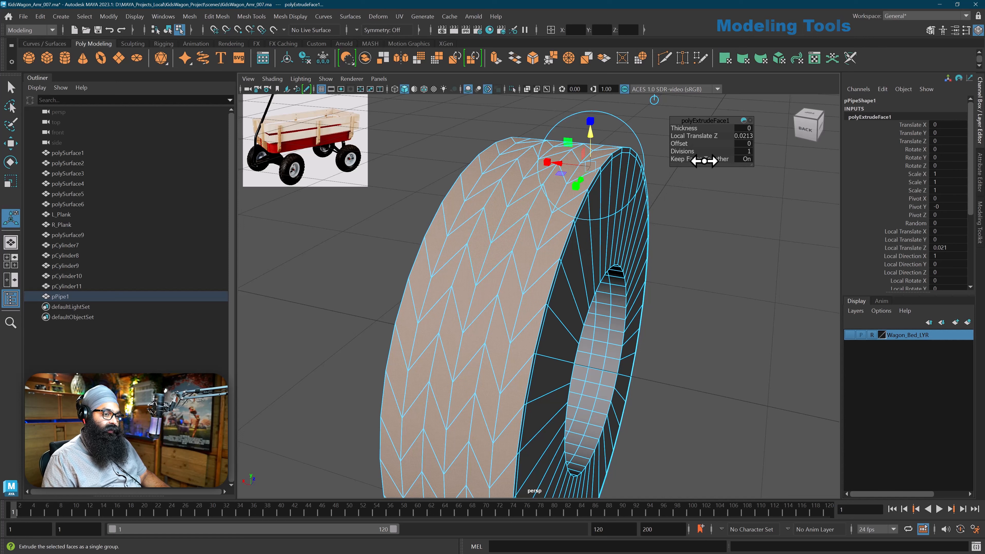
left_click_drag(704, 161, 668, 165)
scroll(512, 297, "up", 5)
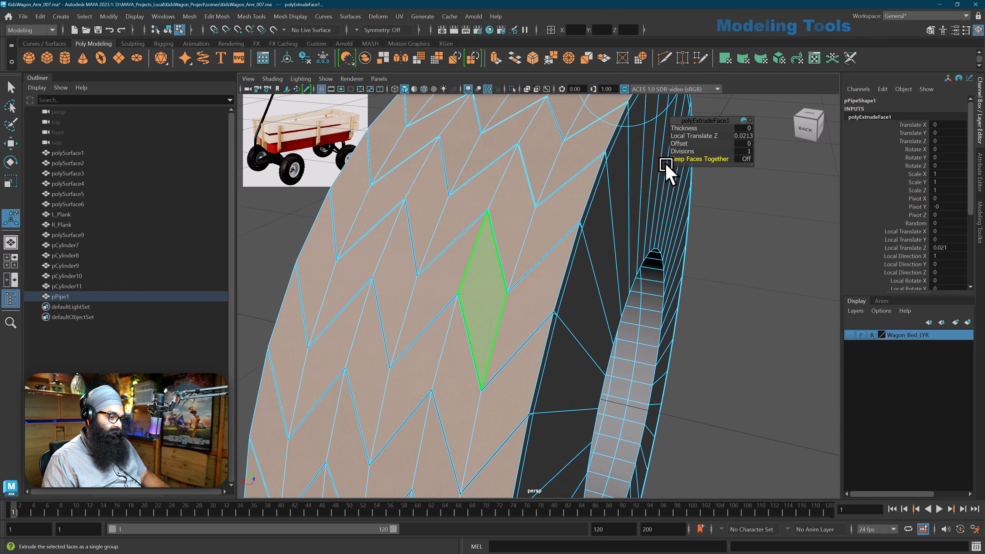
- Set the tread extrusion's Offset to 0.005 to open gaps between the individual tread blocks
scroll(482, 298, "up", 4)
scroll(661, 166, "up", 2)
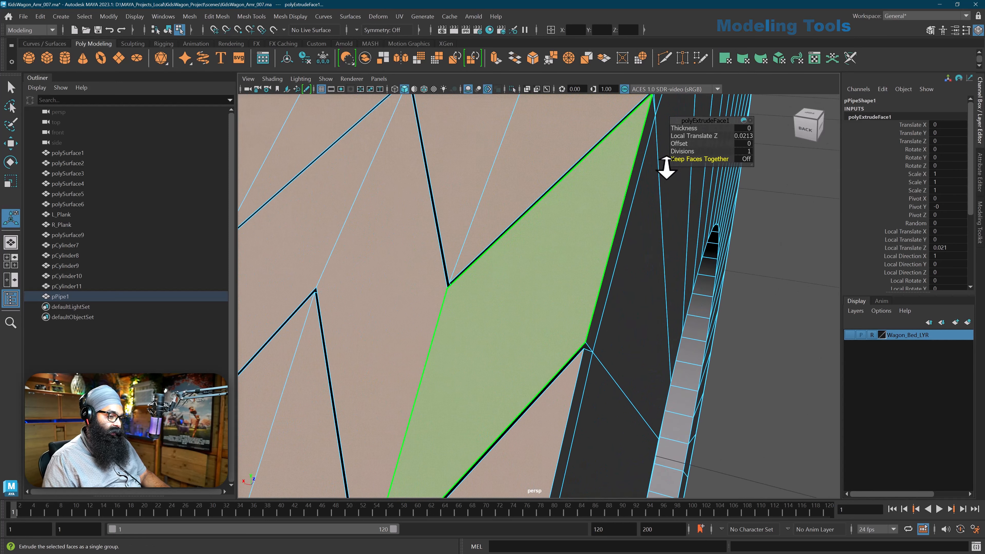
scroll(663, 171, "down", 10)
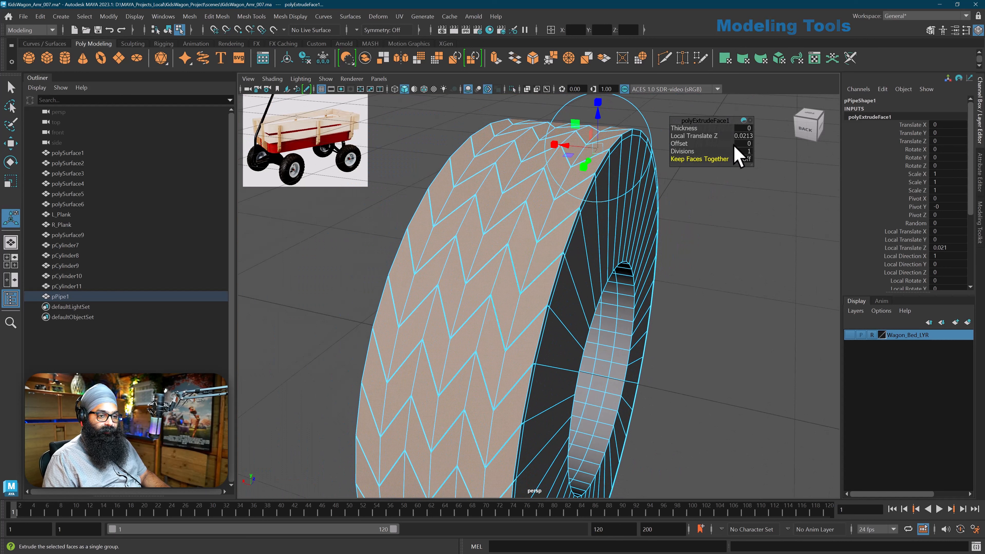
left_click(740, 143)
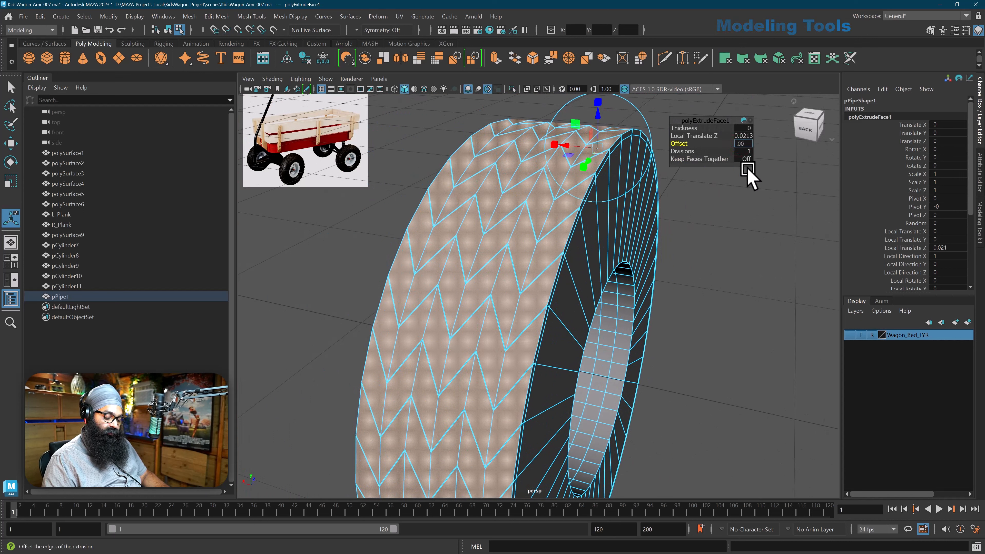
type(".005")
key("Return")
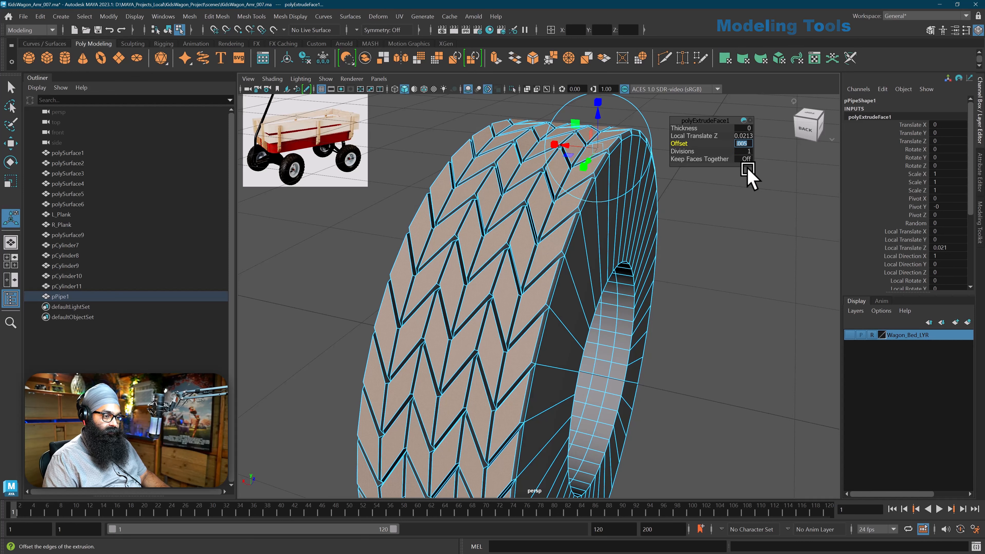
scroll(665, 297, "down", 3)
left_click_drag(665, 298, 661, 302, "alt")
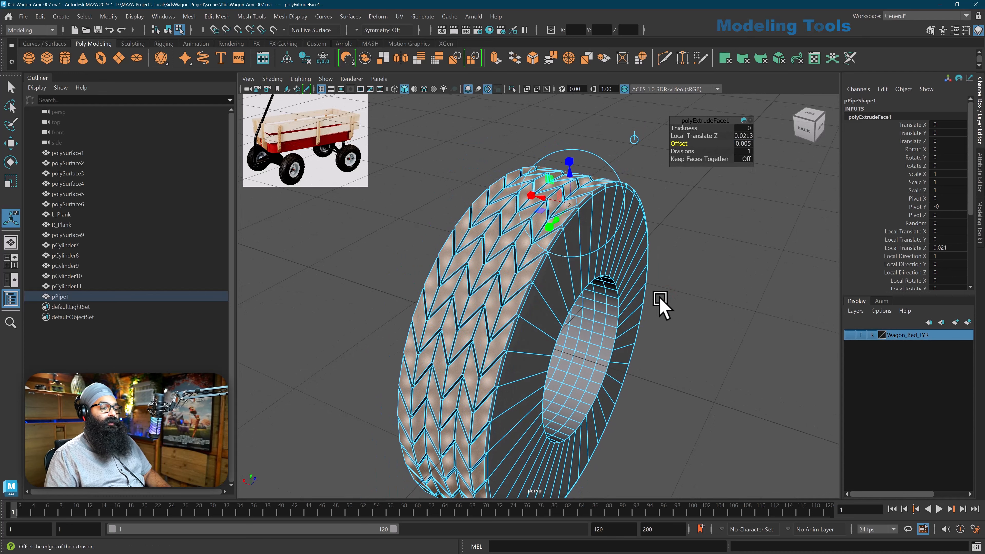
mouse_move(576, 329)
left_mouse_down("alt")
mouse_move(595, 315)
mouse_move(552, 273)
mouse_move(565, 318)
left_mouse_up("alt")
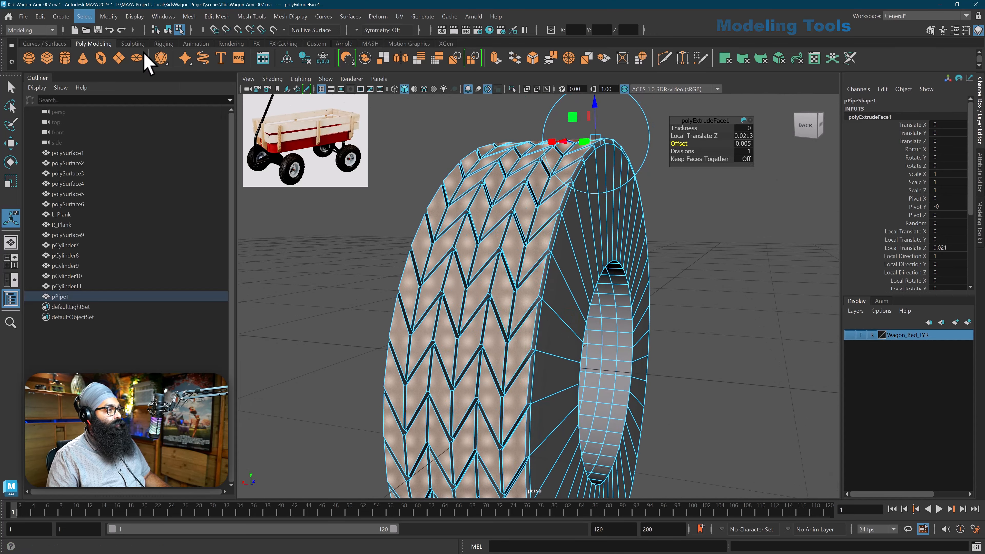
- Convert the selected tread faces to an edge selection
left_click(91, 20)
mouse_move(171, 224)
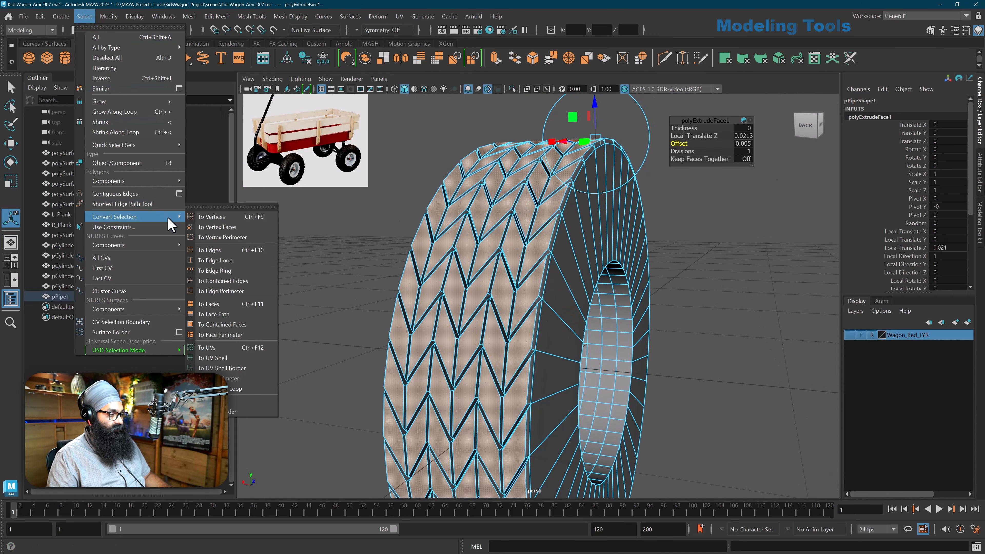
left_click(218, 251)
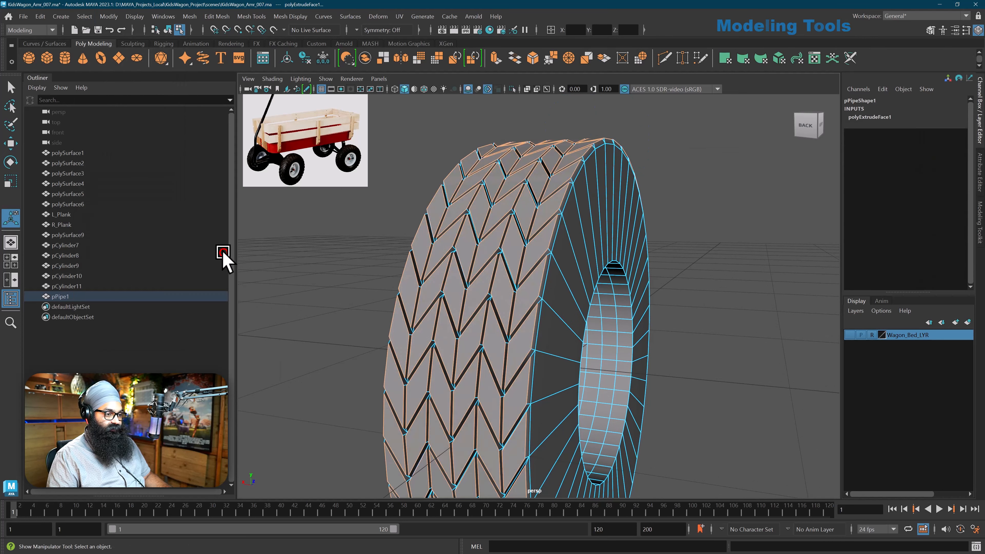
key("f")
scroll(530, 248, "up", 2)
mouse_move(529, 248)
middle_mouse_down("alt")
mouse_move(554, 267)
mouse_move(539, 256)
middle_mouse_up("alt")
middle_click_drag(559, 204, 594, 208, "alt")
key("f")
scroll(545, 238, "up", 4)
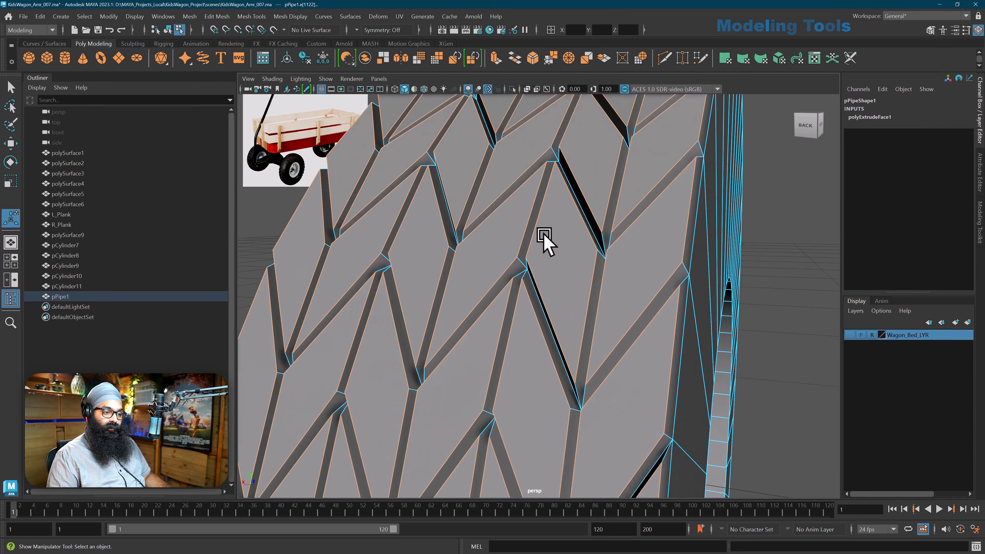
scroll(544, 235, "down", 2)
left_click_drag(541, 234, 532, 235, "alt")
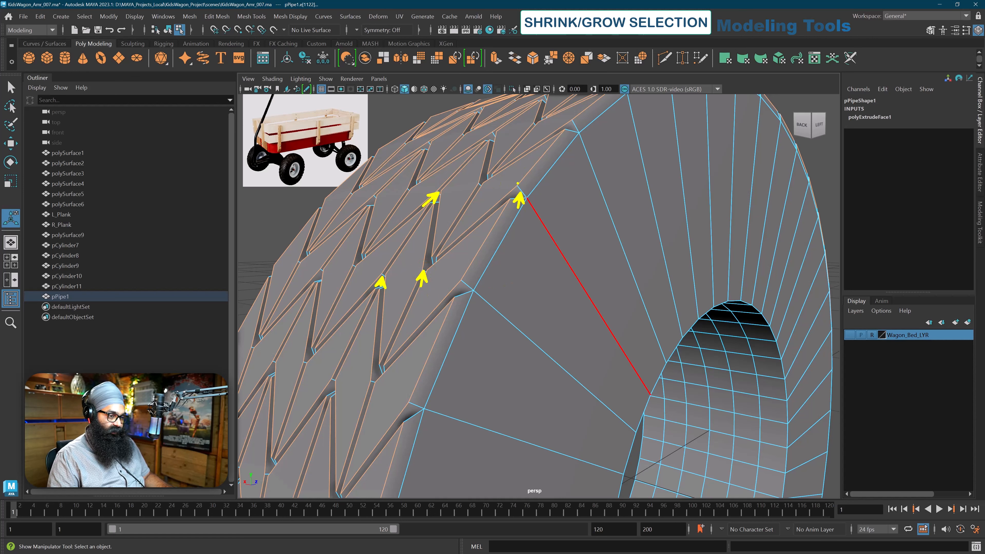
- Grow the edge selection by one level to include the side edges of the extruded tread blocks
key("Escape")
scroll(422, 288, "down", 4)
left_click_drag(516, 275, 526, 276, "alt")
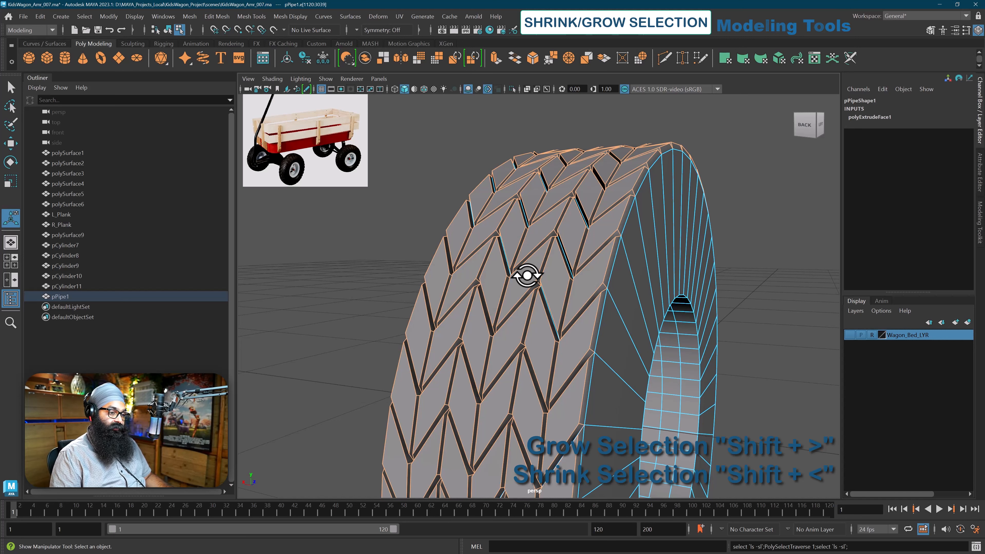
scroll(583, 273, "up", 5)
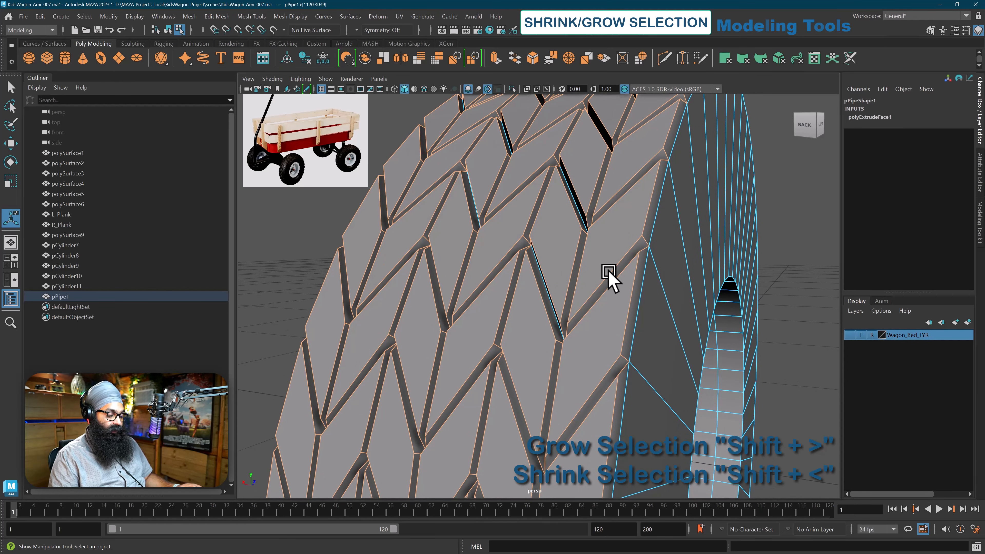
scroll(608, 271, "down", 5)
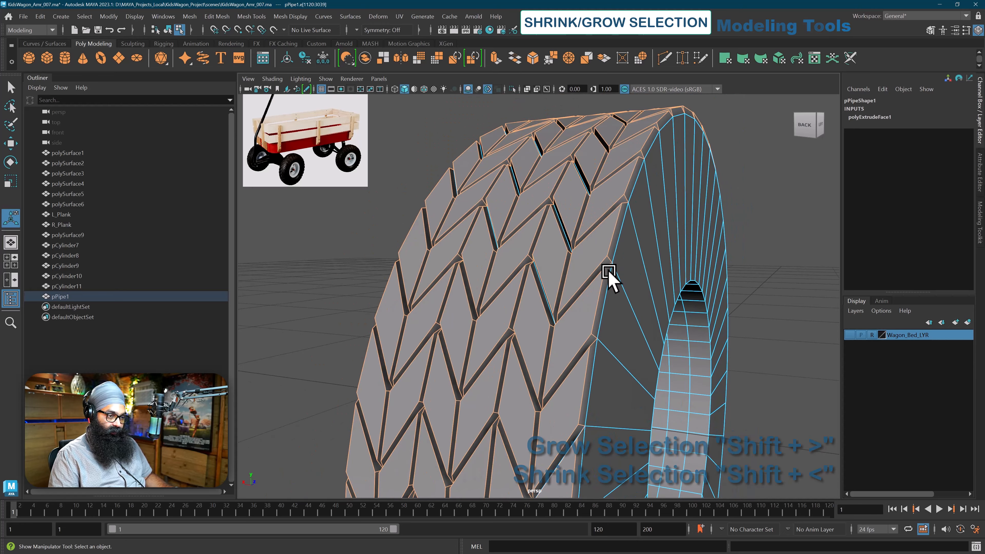
left_click_drag(608, 276, 606, 296, "alt")
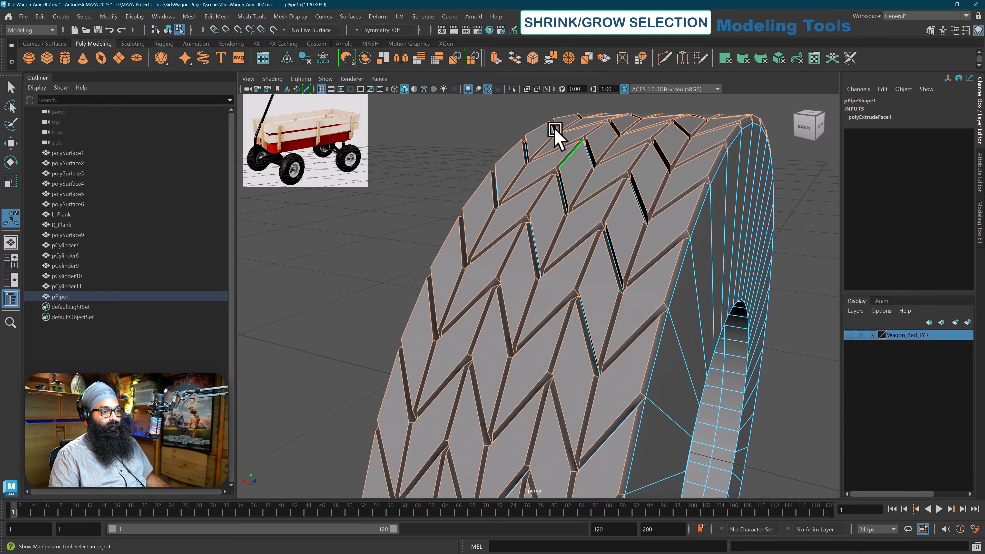
- Bevel the selected tread edges with a Fraction of 0.2 and 2 segments
left_click(532, 58)
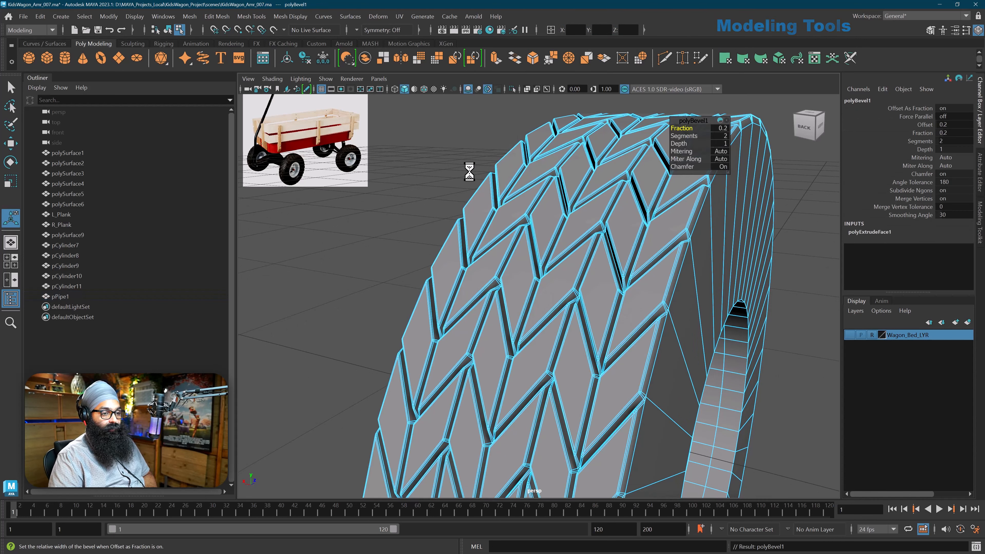
scroll(469, 176, "up", 4)
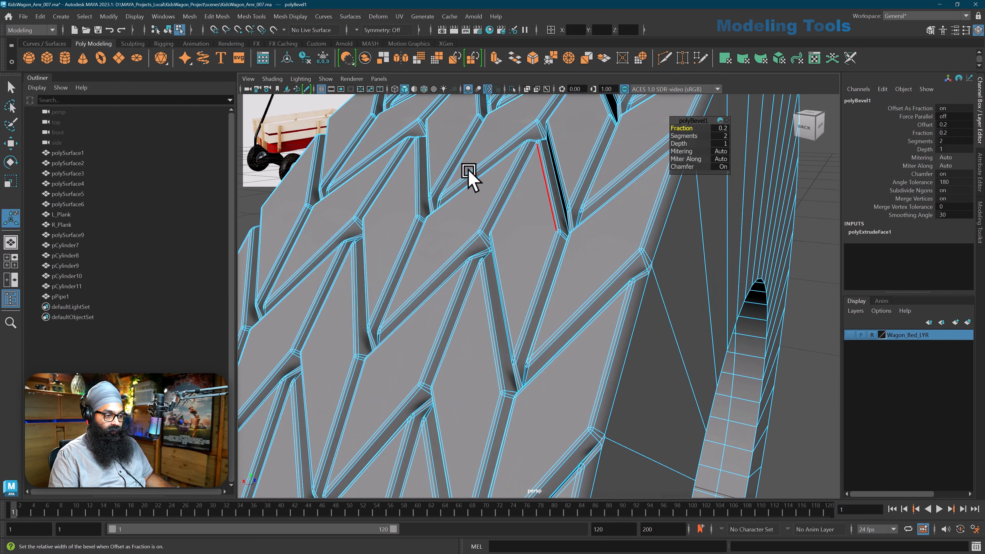
scroll(470, 171, "down", 6)
middle_click_drag(528, 247, 517, 213, "alt")
left_click_drag(517, 211, 515, 199, "alt")
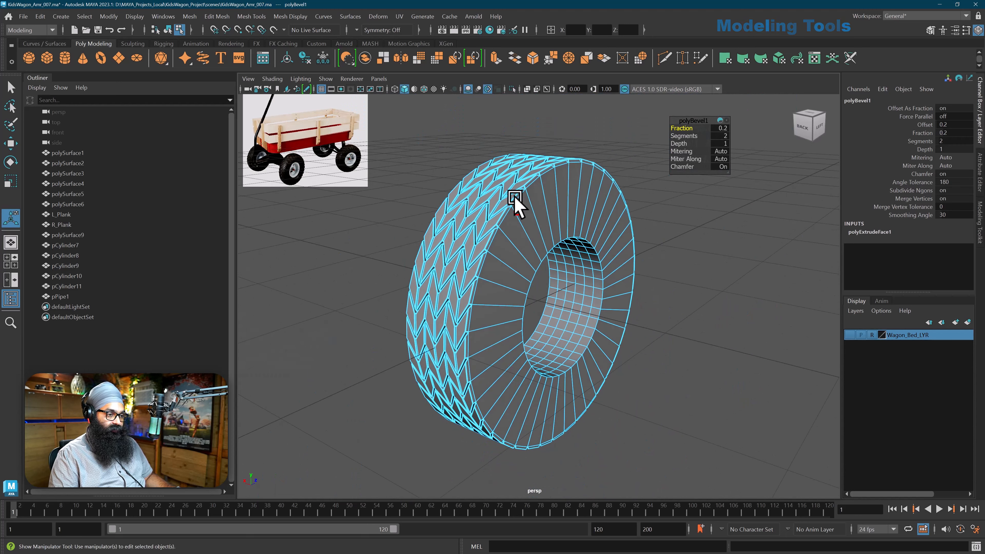
- Return to object mode, select the tire, and delete its construction history
right_click(520, 177)
right_click_drag(521, 177, 551, 162)
left_click(616, 133)
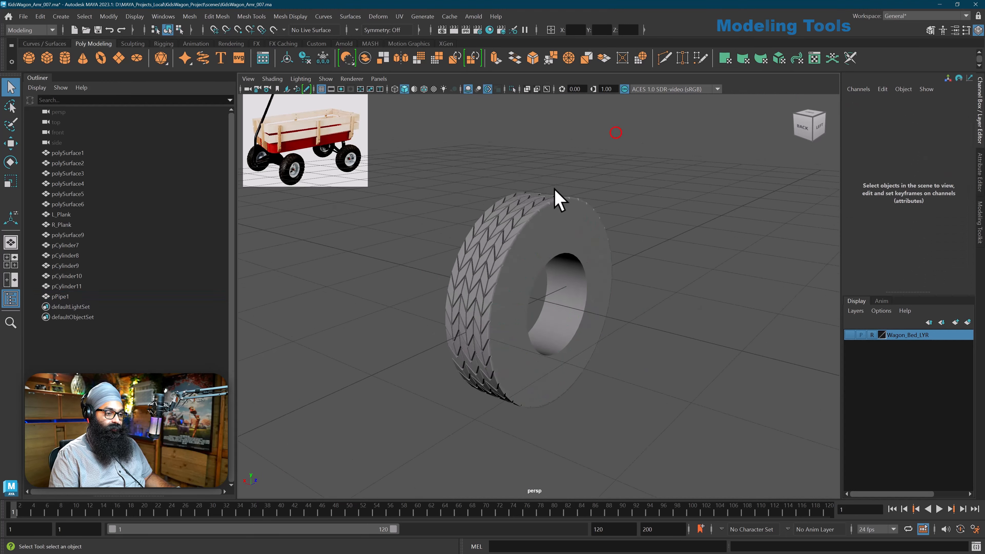
left_click(555, 190)
left_click(546, 209)
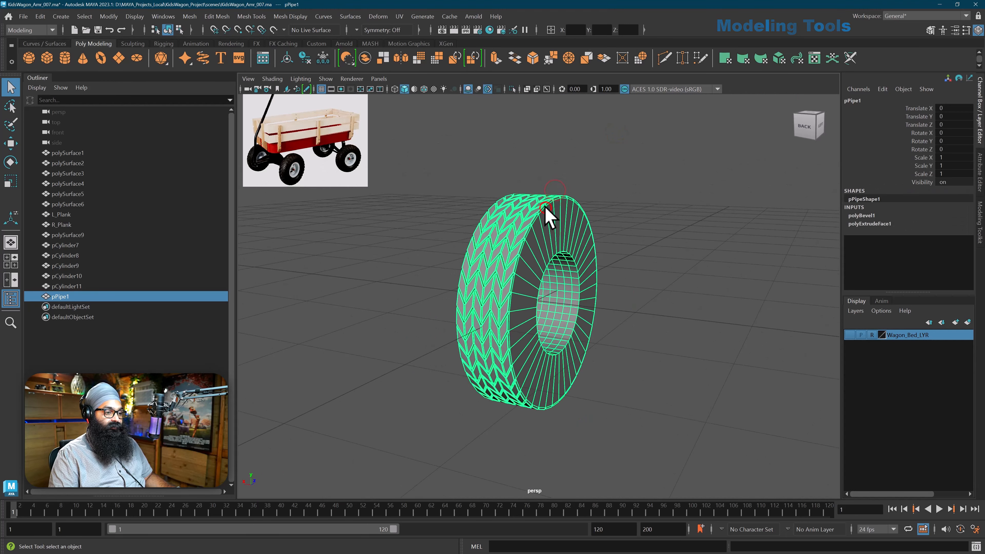
left_click(45, 16)
mouse_move(116, 140)
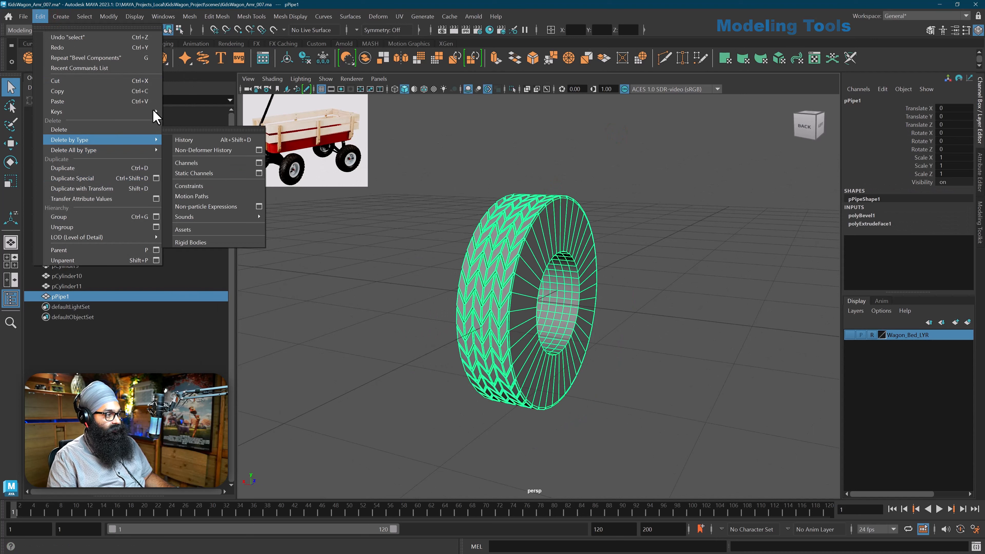
left_click(182, 136)
- In the front view, select the tire's outermost vertices along both sides of the tread
left_click_drag(406, 345, 408, 347, "alt")
mouse_move(572, 349)
left_mouse_down("alt")
mouse_move(561, 341)
mouse_move(574, 353)
left_mouse_up("alt")
key("space")
left_click(567, 327)
left_click(639, 267)
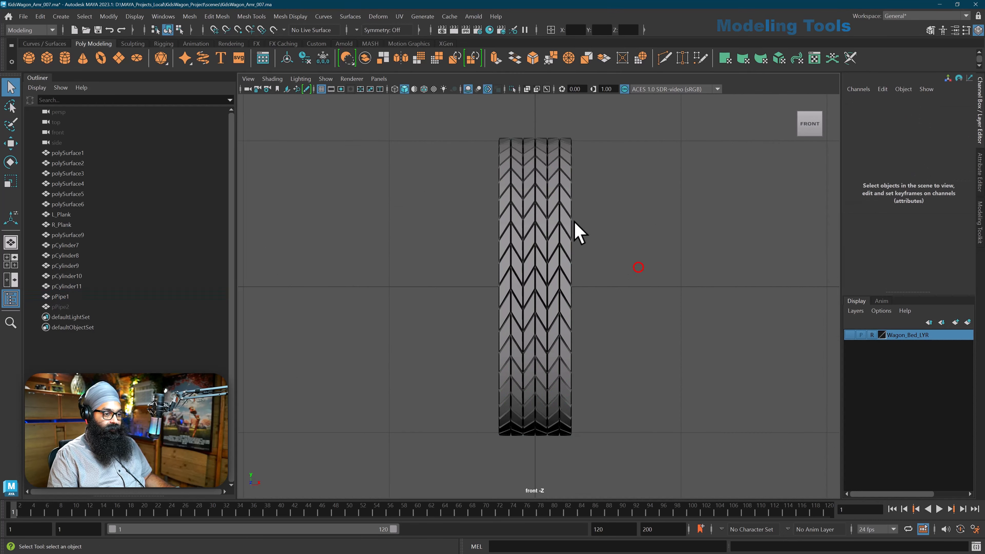
left_click(568, 211)
right_click_drag(567, 210, 582, 161)
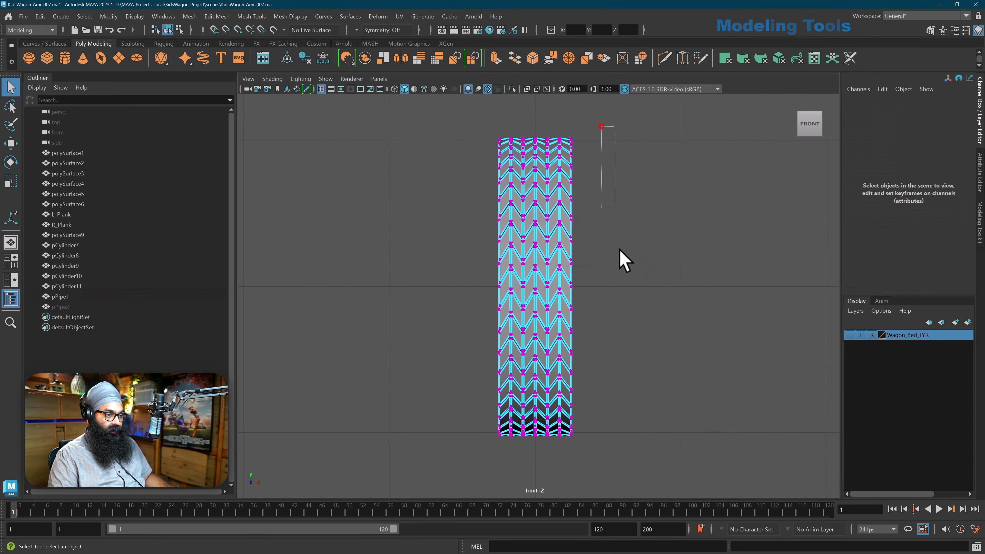
left_click_drag(619, 249, 566, 464)
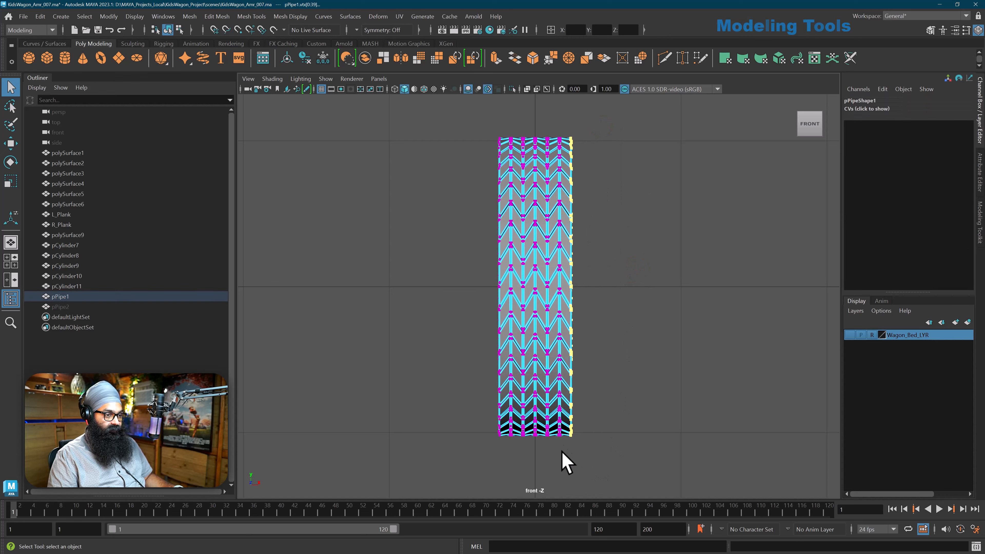
left_click_drag(489, 335, 506, 484)
- Scale the selected side vertices slightly inward toward the wheel's axis to taper both edges of the tread
key("space")
mouse_move(662, 386)
left_mouse_down()
mouse_move(660, 363)
mouse_move(502, 256)
mouse_move(616, 396)
mouse_move(645, 415)
left_mouse_up()
key("f")
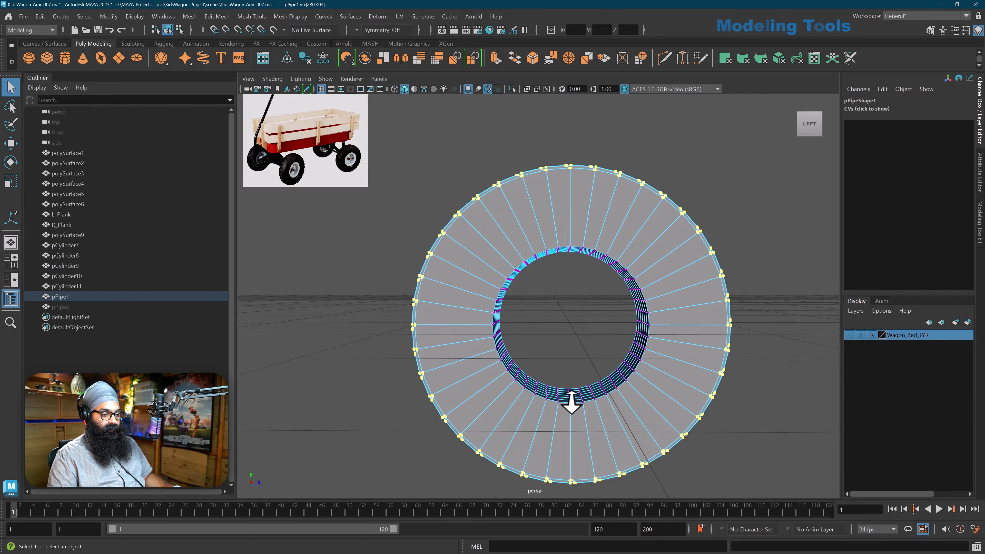
left_click_drag(572, 402, 551, 336, "alt")
key("r")
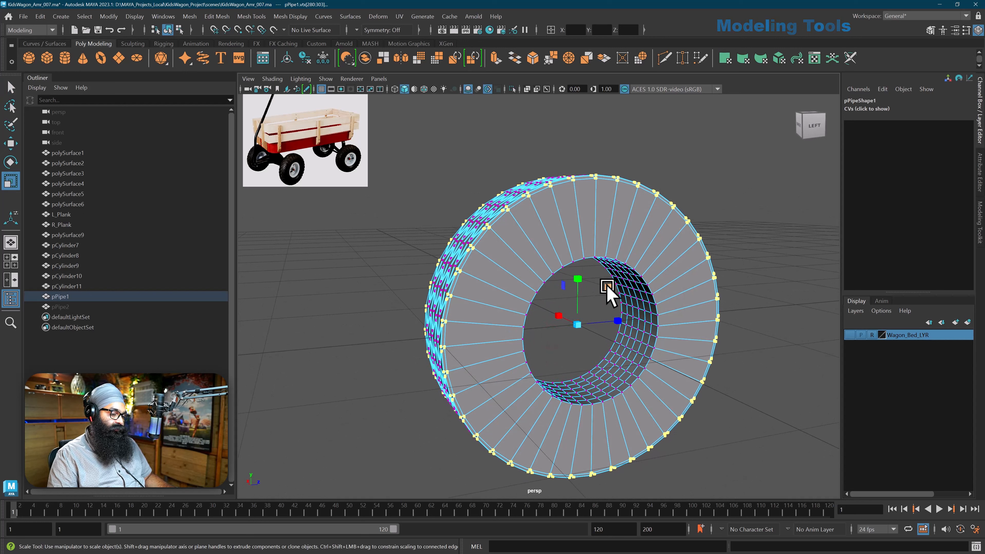
left_click_drag(607, 286, 604, 286)
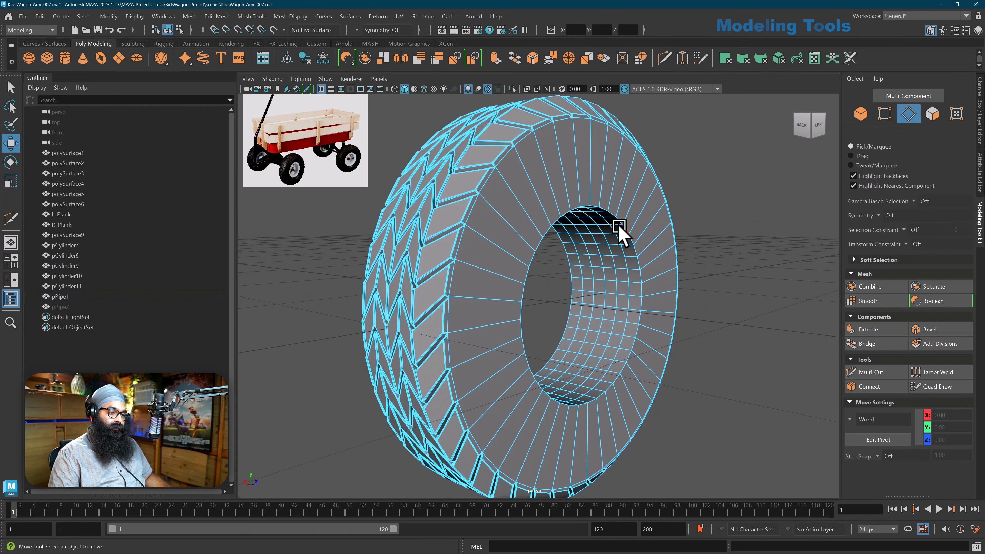
- Bevel the edge loop around the tire's inner opening on the near side with a Fraction of 0.3 and 2 segments
left_click_drag(644, 301, 653, 330, "alt")
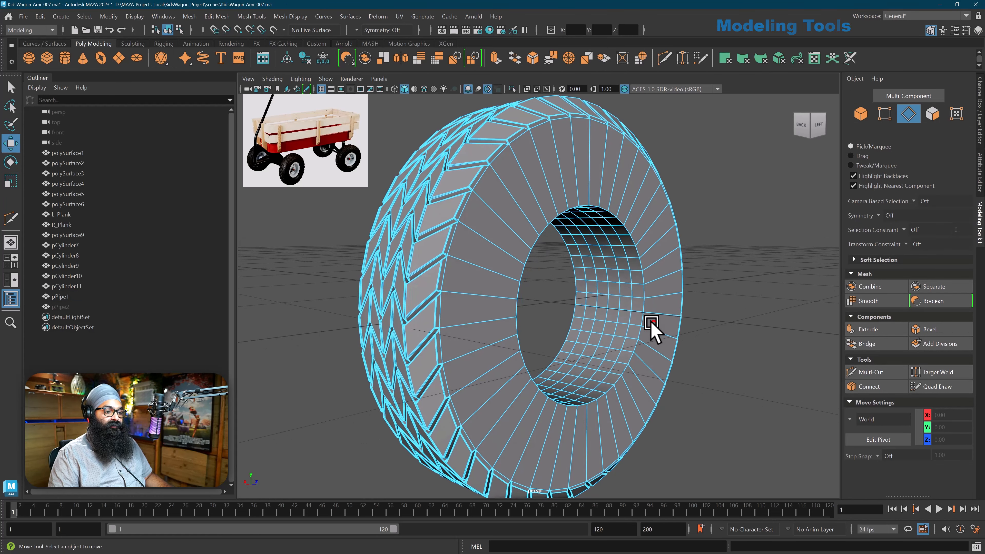
left_click(625, 231)
double_click(625, 232)
left_click_drag(597, 293, 598, 293, "alt")
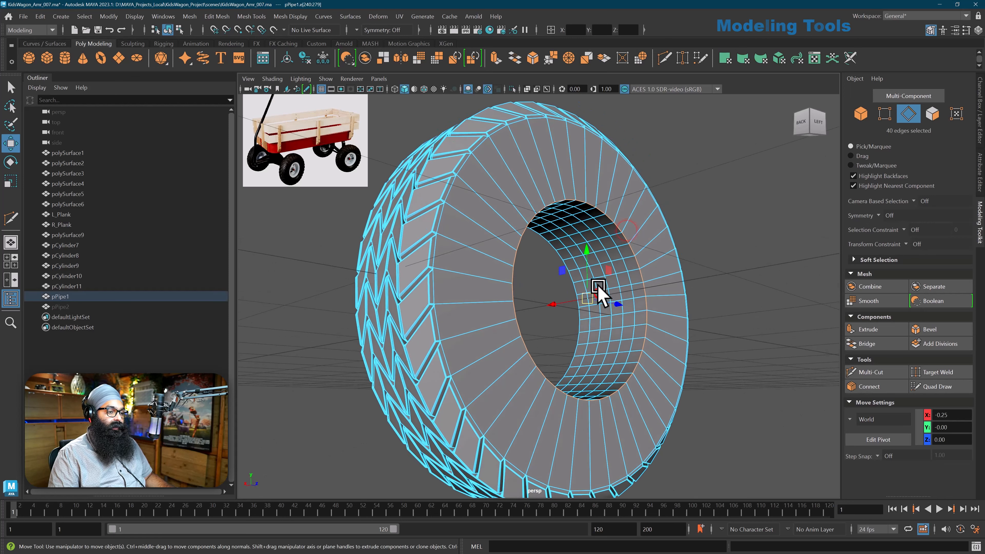
left_click(532, 58)
left_click_drag(568, 184, 571, 174, "alt")
scroll(572, 175, "up", 4)
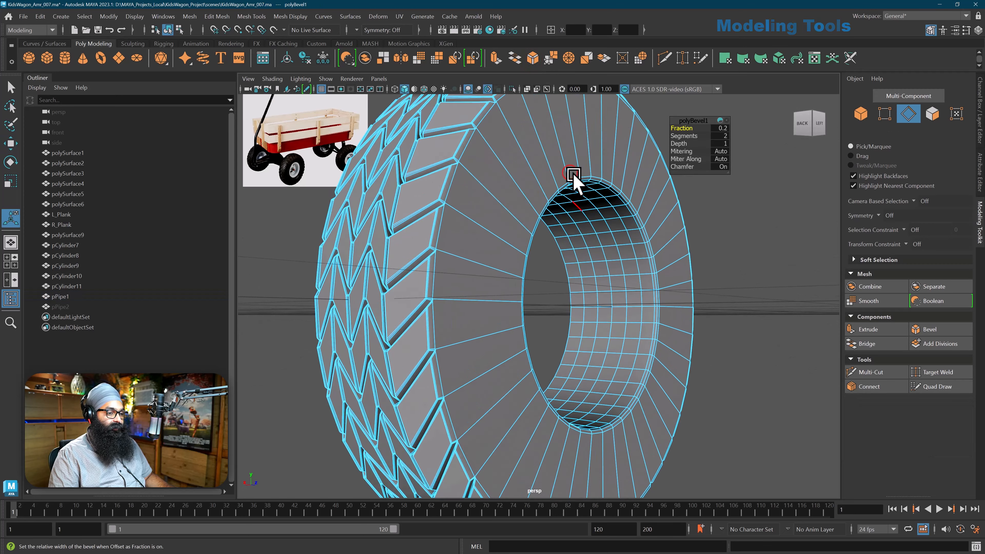
middle_click_drag(573, 173, 571, 184, "alt")
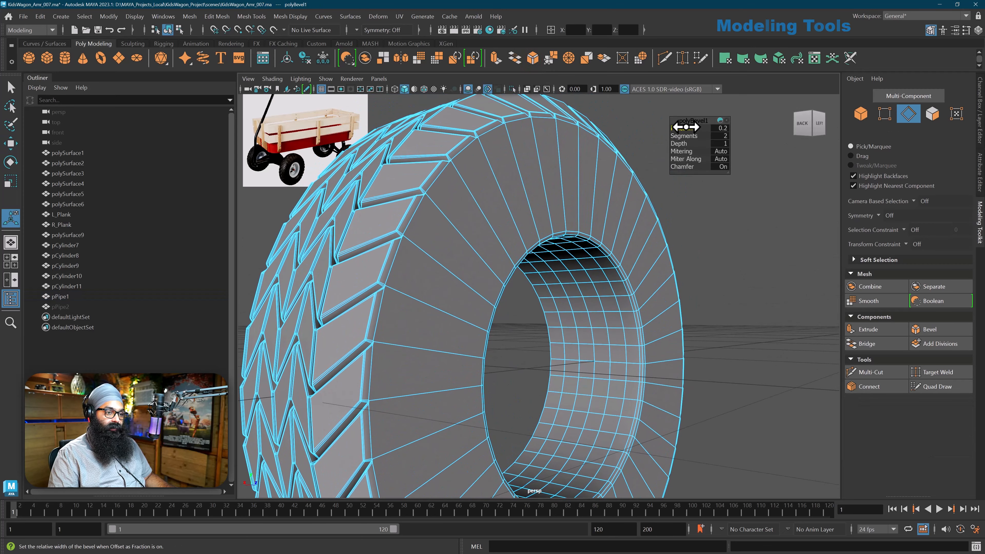
middle_click_drag(686, 127, 686, 127)
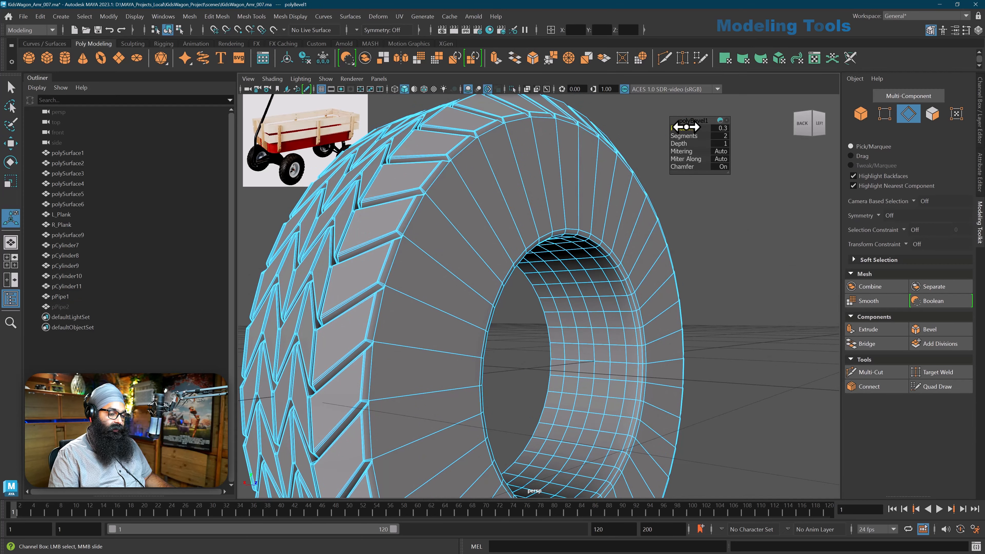
scroll(620, 297, "up", 2)
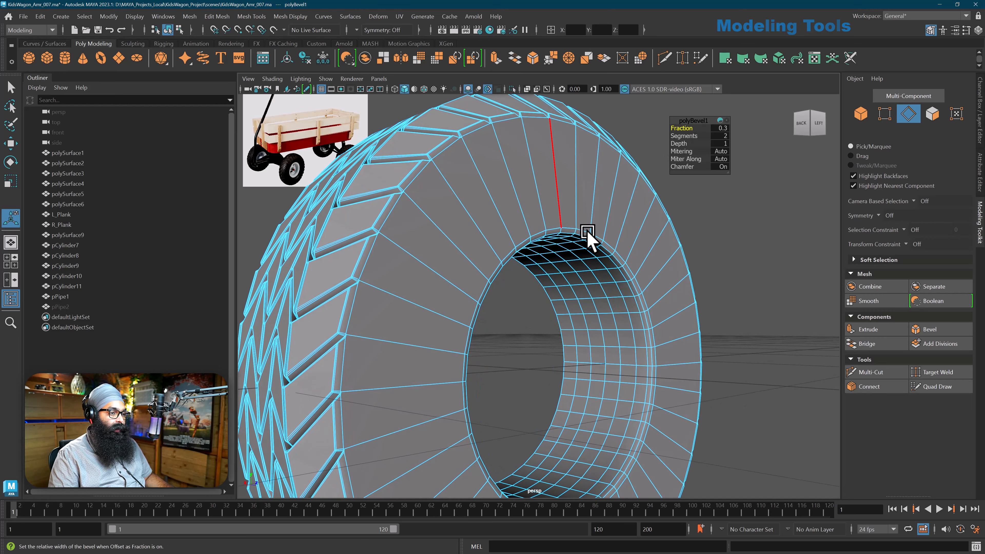
left_click_drag(556, 184, 556, 185, "alt")
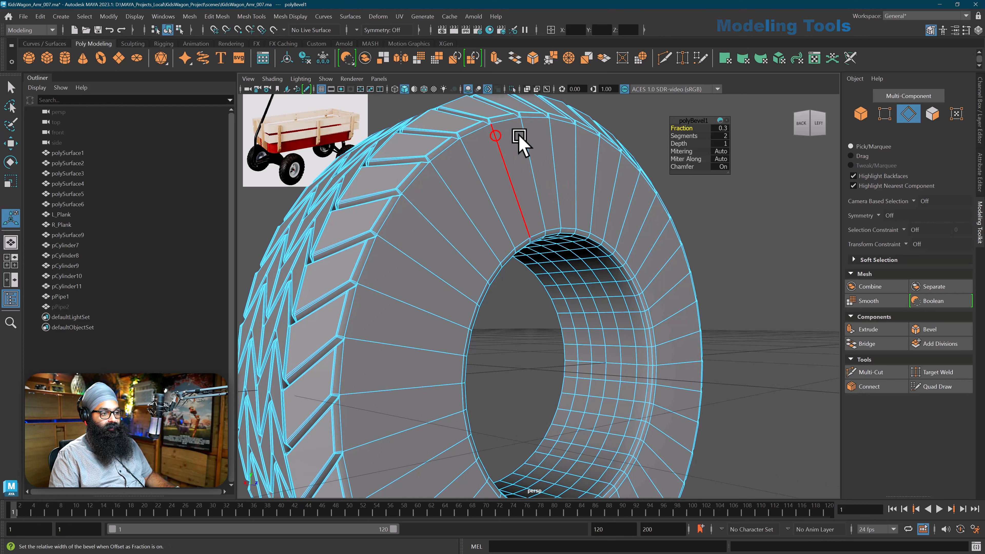
- Examine the near sidewall's long faces and their junction with the beveled tread edges
right_click(579, 202)
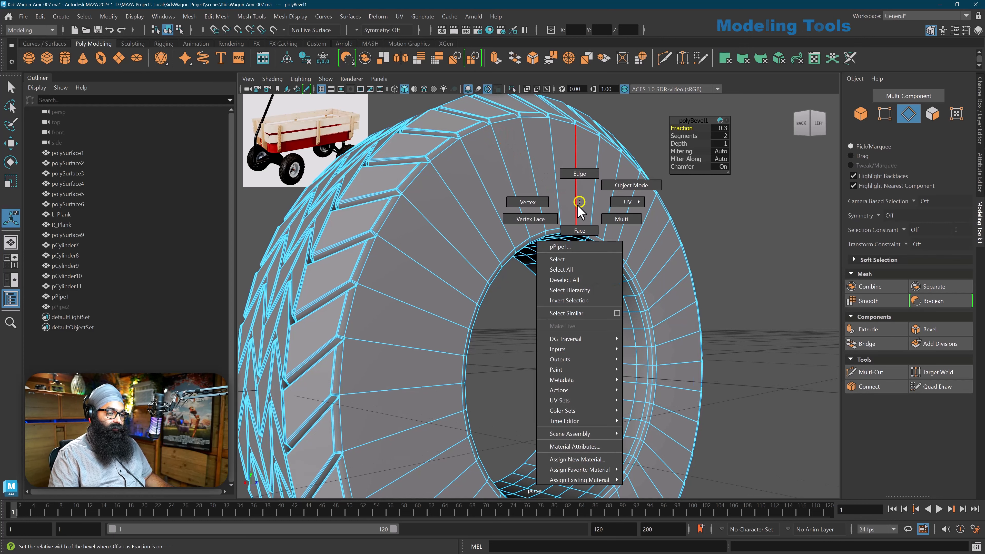
left_click(577, 176)
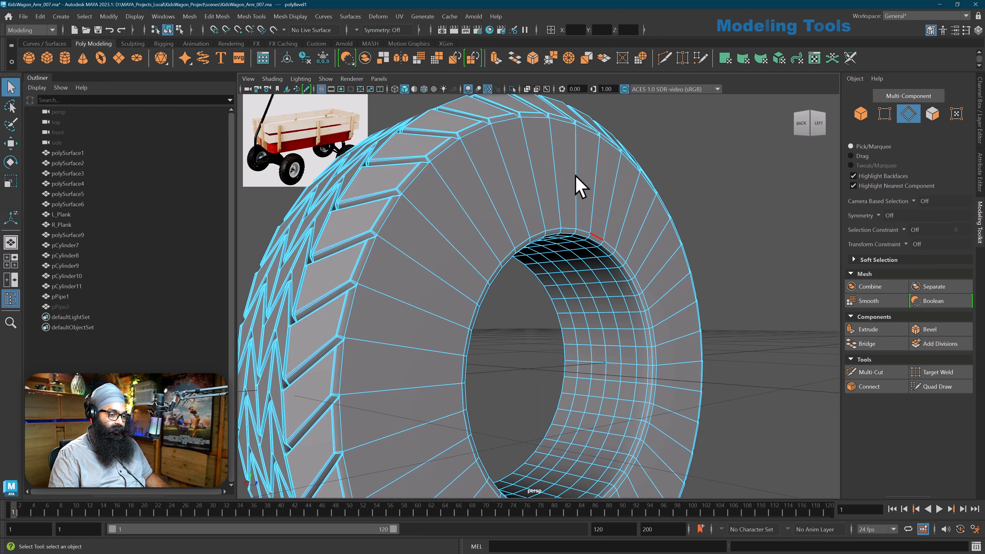
scroll(576, 175, "up", 2)
middle_click_drag(575, 175, 575, 177, "alt")
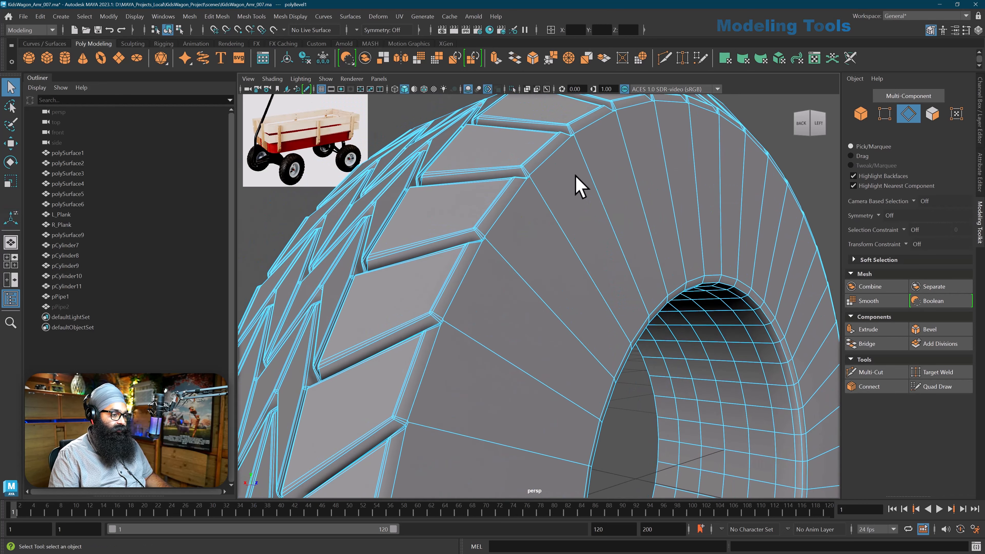
scroll(550, 200, "up", 8)
middle_click_drag(517, 237, 495, 259, "alt")
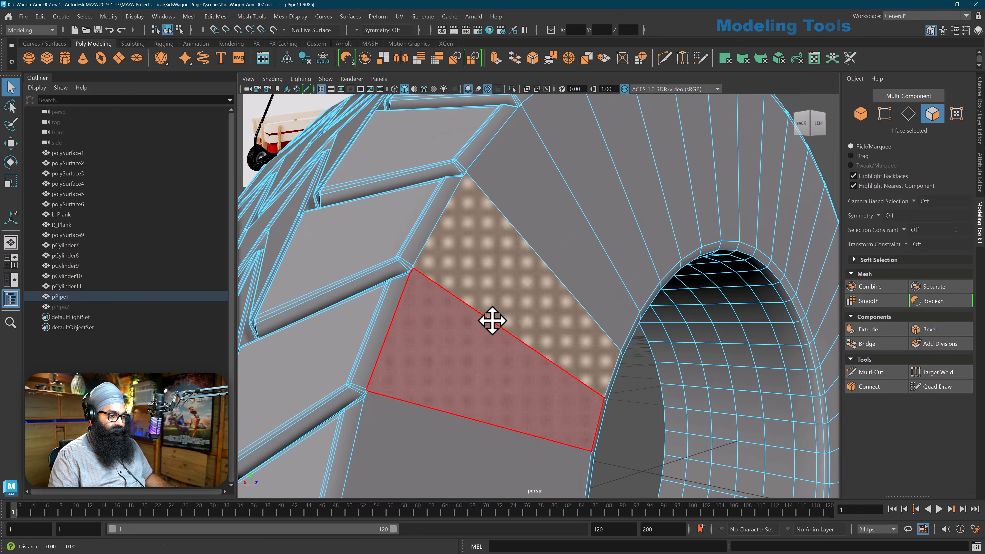
middle_click_drag(492, 321, 490, 310, "alt")
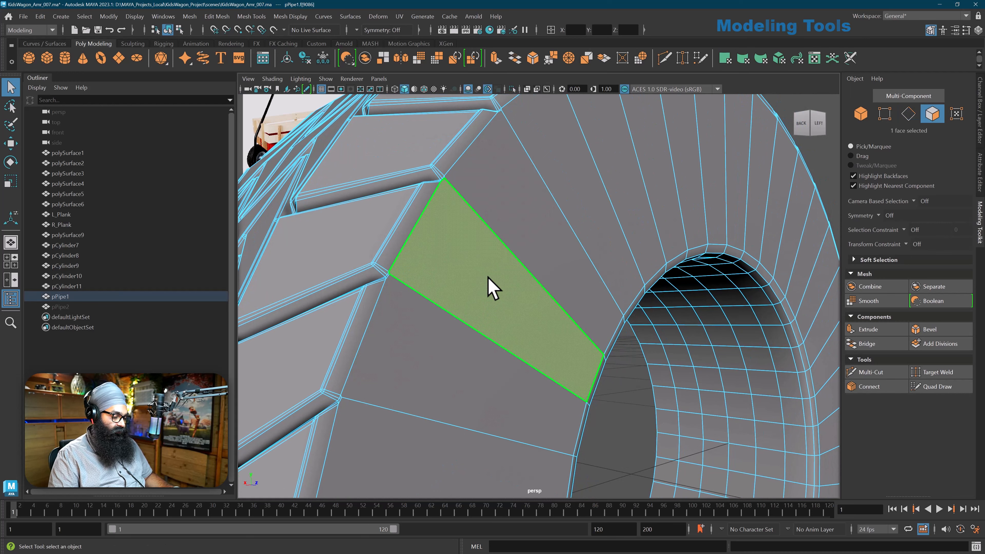
scroll(488, 277, "up", 2)
middle_click_drag(488, 277, 489, 278, "alt")
scroll(488, 279, "up", 4)
scroll(488, 277, "down", 2)
scroll(490, 276, "down", 8)
scroll(546, 206, "up", 2)
middle_click_drag(578, 198, 564, 181, "alt")
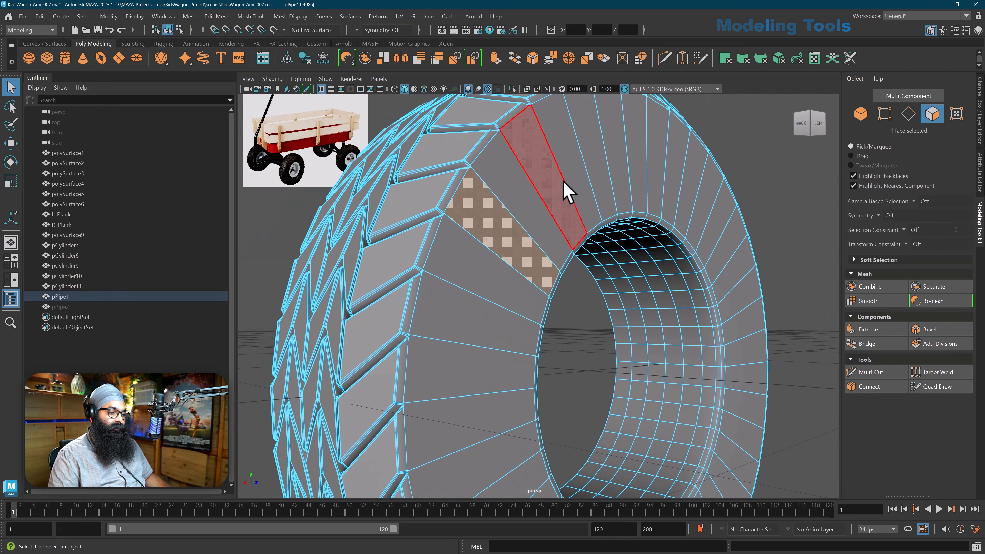
scroll(605, 154, "down", 3)
right_click_drag(604, 155, 660, 134)
scroll(660, 161, "down", 4)
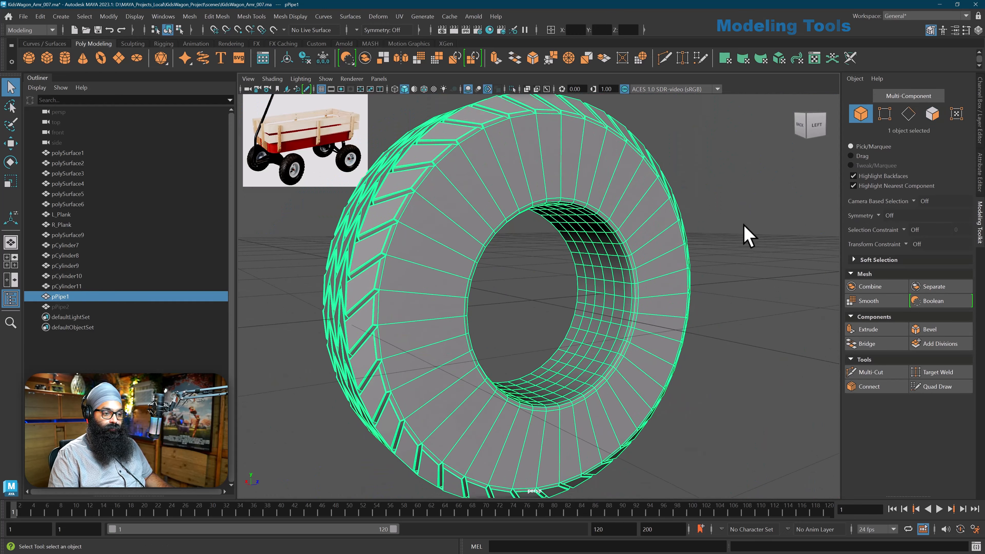
left_click(742, 226)
left_click(669, 244)
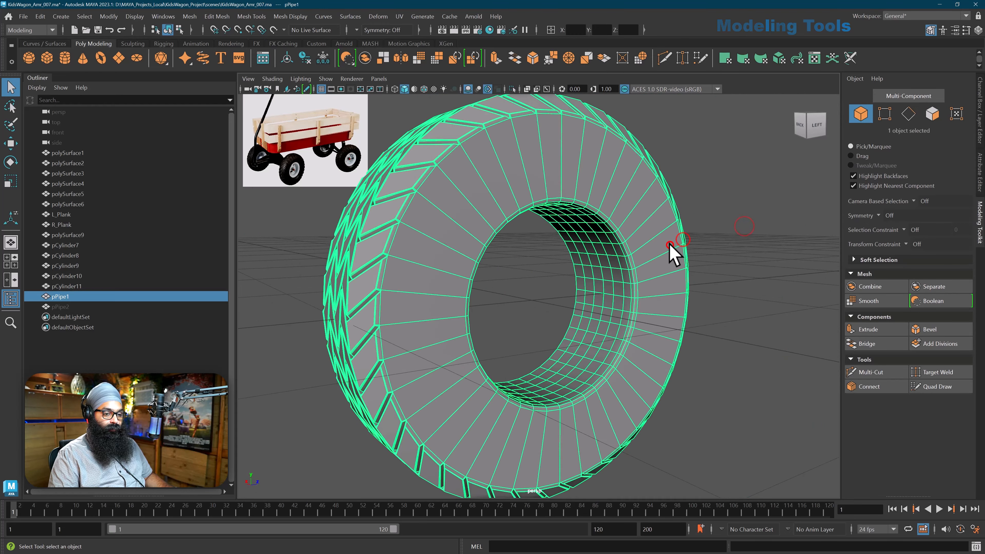
left_click(881, 372)
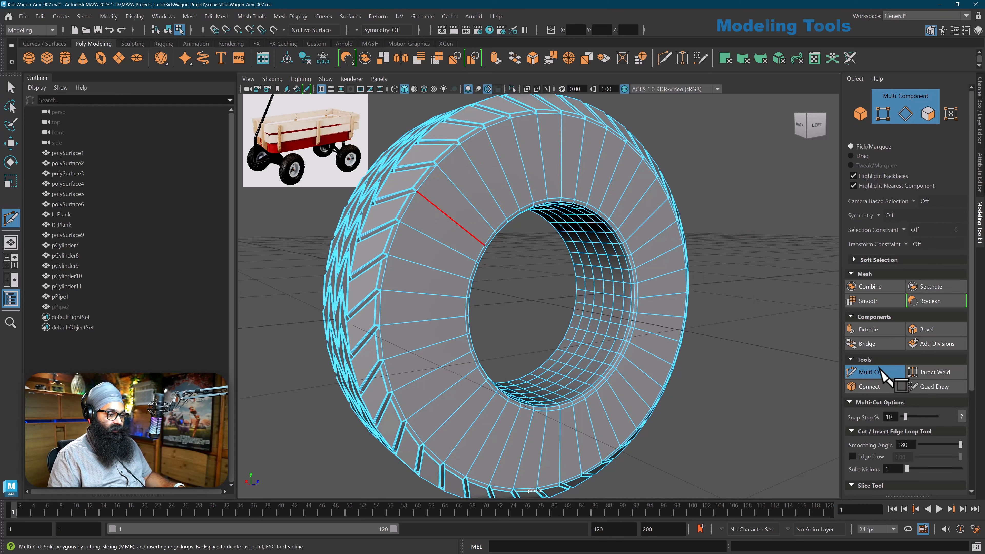
- Slide the 40-edge loop around the near side's inner opening outward across the sidewall until it sits close to the tread
scroll(542, 233, "up", 4)
left_click_drag(543, 235, 588, 201, "alt")
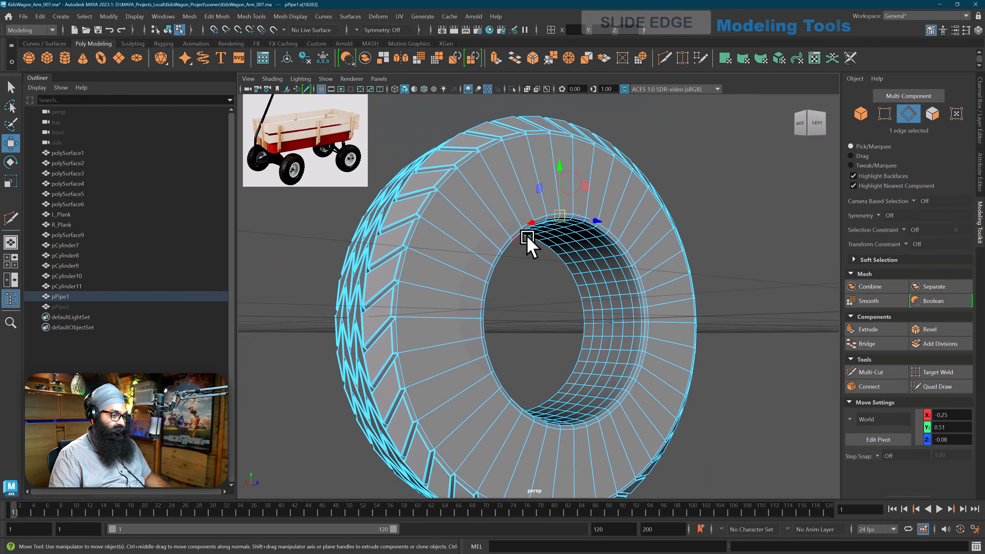
scroll(526, 235, "up", 2)
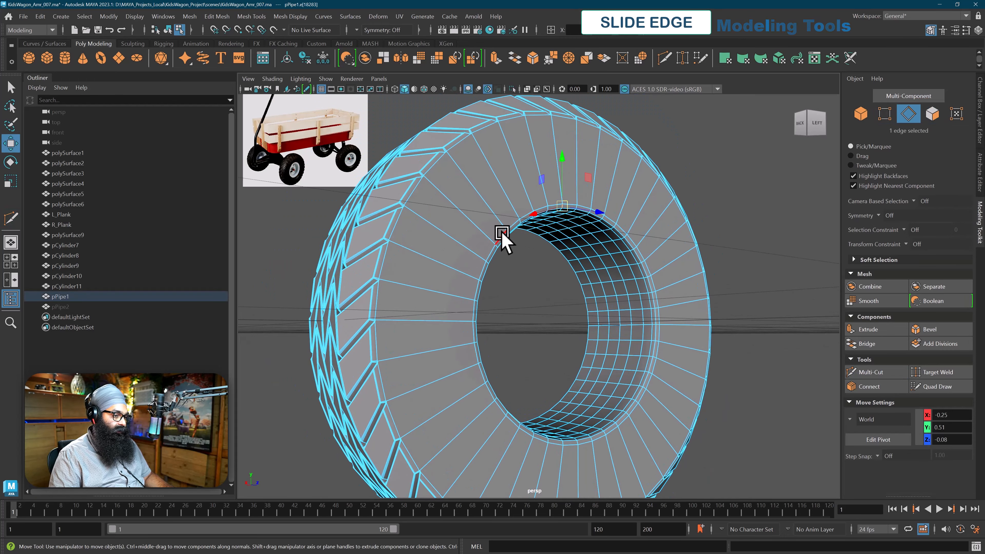
double_click(502, 233)
left_click_drag(510, 246, 539, 295, "alt")
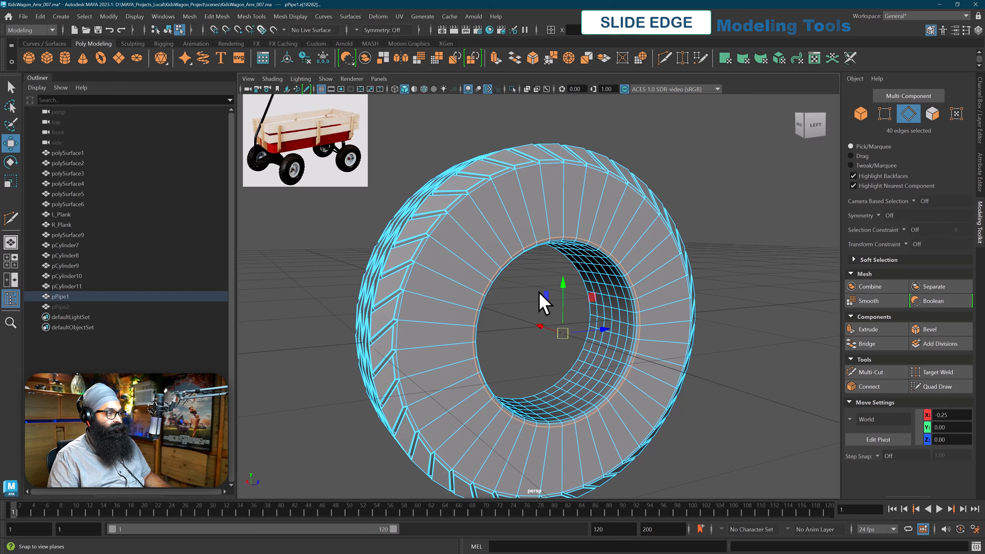
left_click(251, 17)
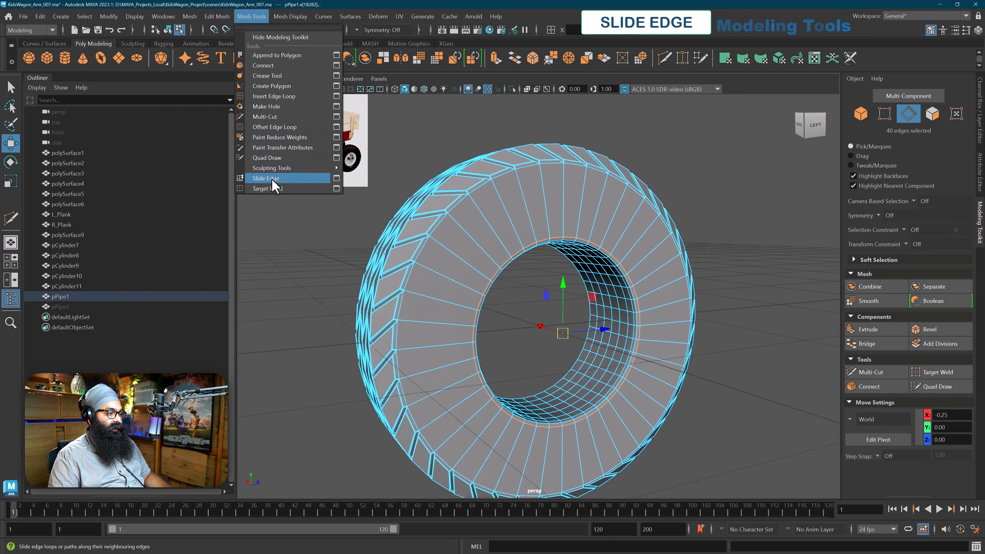
left_click(266, 178)
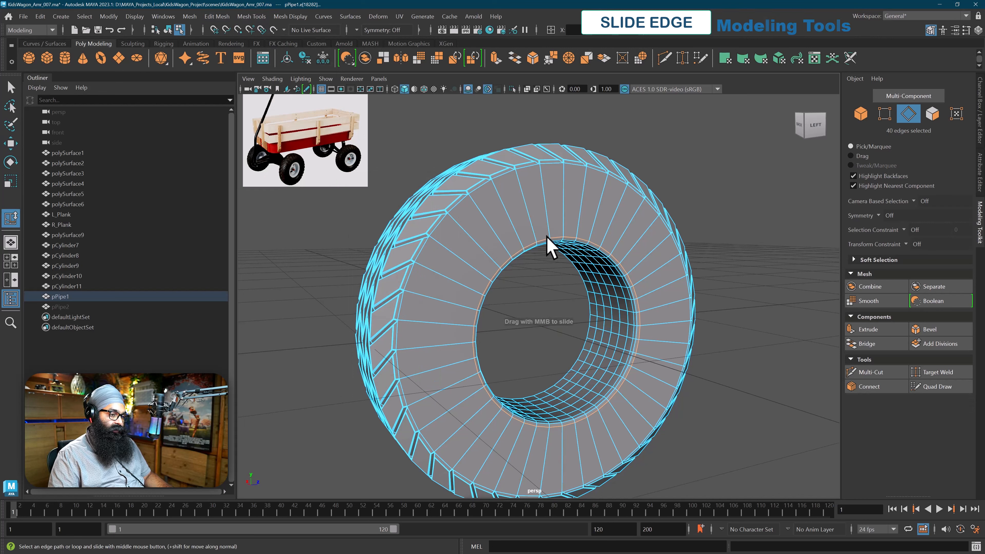
middle_click_drag(551, 248, 527, 228)
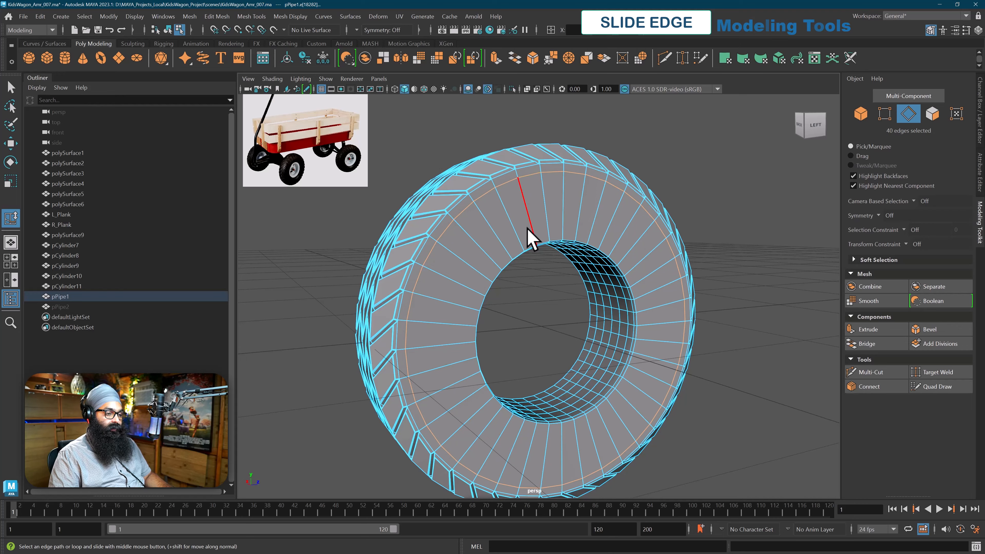
- Inspect the spacing between the slid edge loop and the tread's beveled corners
scroll(527, 230, "up", 10)
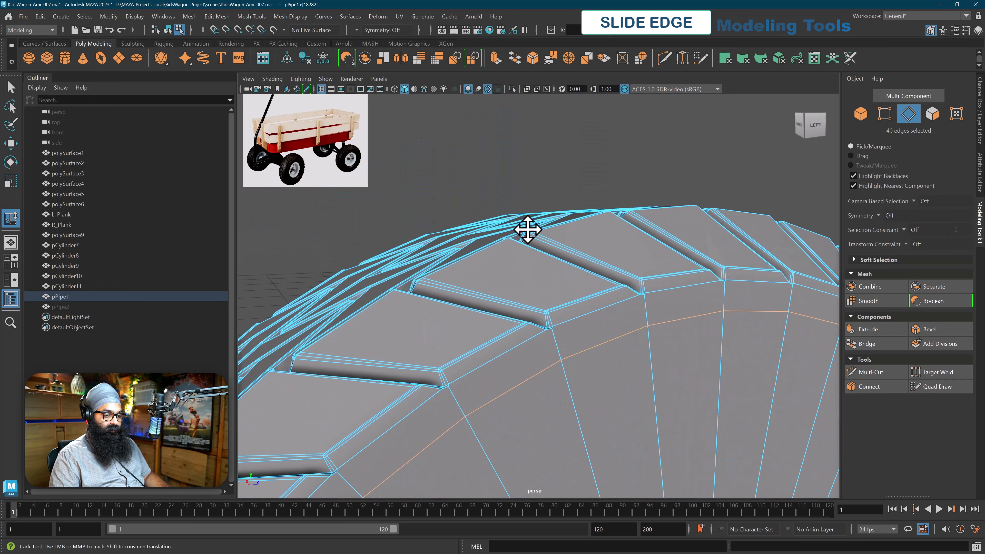
middle_click_drag(527, 230, 548, 276, "alt")
scroll(547, 276, "up", 3)
middle_click_drag(568, 317, 576, 335, "alt")
scroll(565, 316, "up", 4)
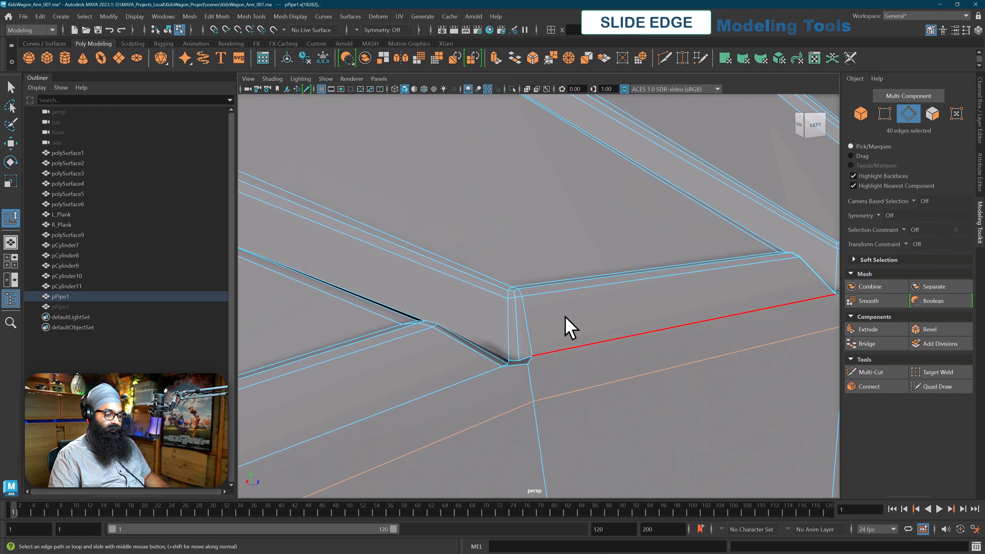
scroll(567, 326, "down", 12)
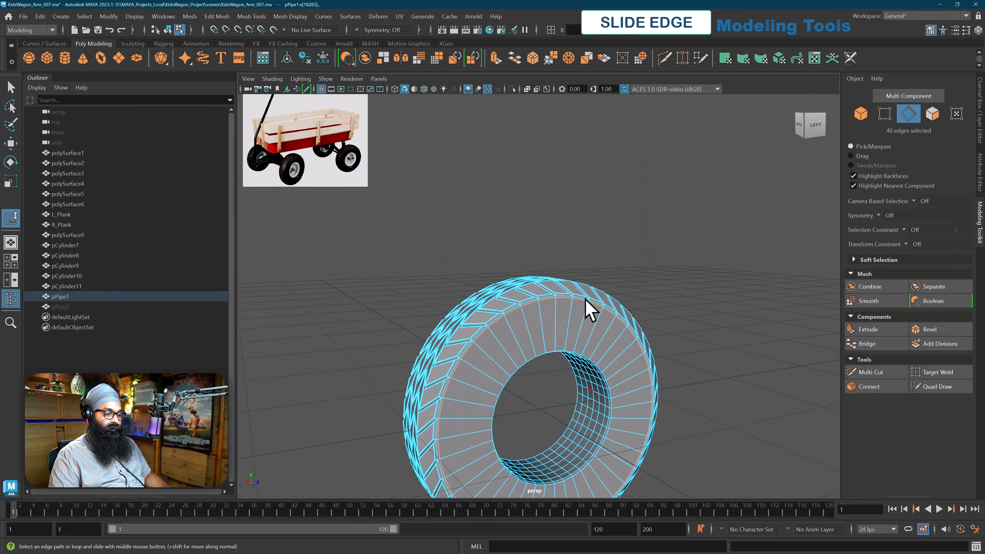
scroll(585, 299, "down", 3)
middle_click_drag(588, 361, 592, 294, "alt")
left_click_drag(592, 294, 596, 290, "alt")
scroll(596, 290, "up", 6)
middle_click_drag(596, 250, 597, 290, "alt")
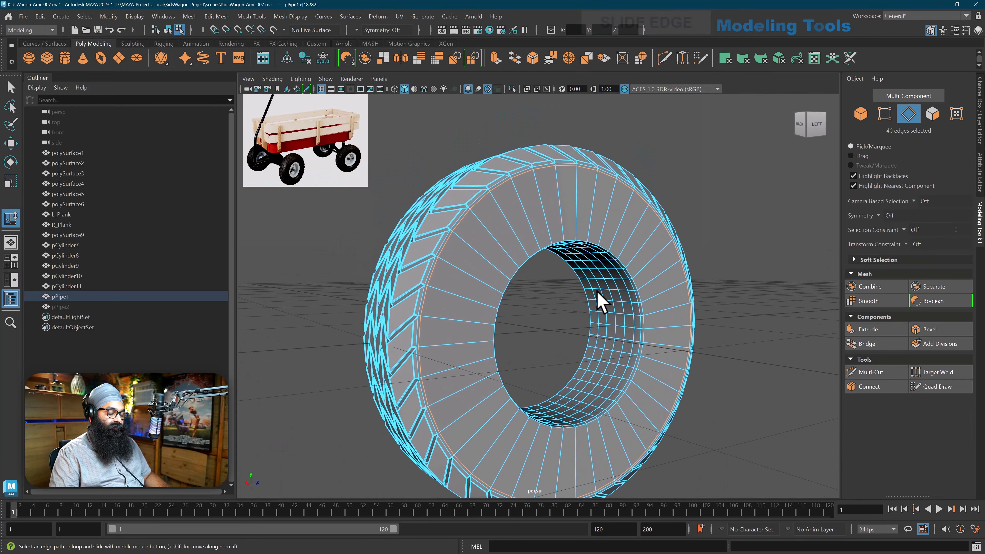
- Insert an edge loop with Multi-Cut around the middle of the tire's near sidewall
scroll(543, 216, "up", 5)
right_click_drag(531, 194, 533, 224)
left_click(540, 202)
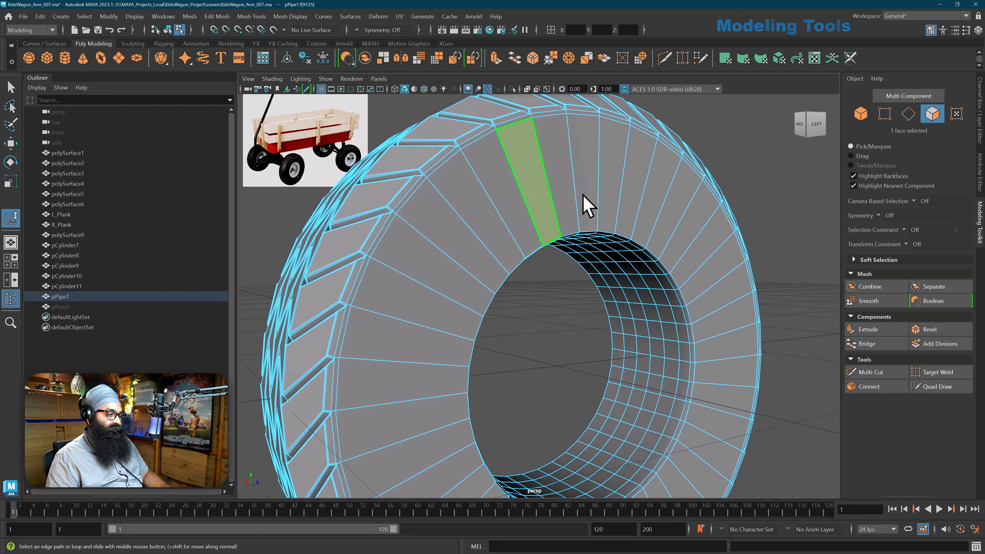
right_click_drag(583, 196, 642, 177)
left_click(729, 159)
left_click(678, 213)
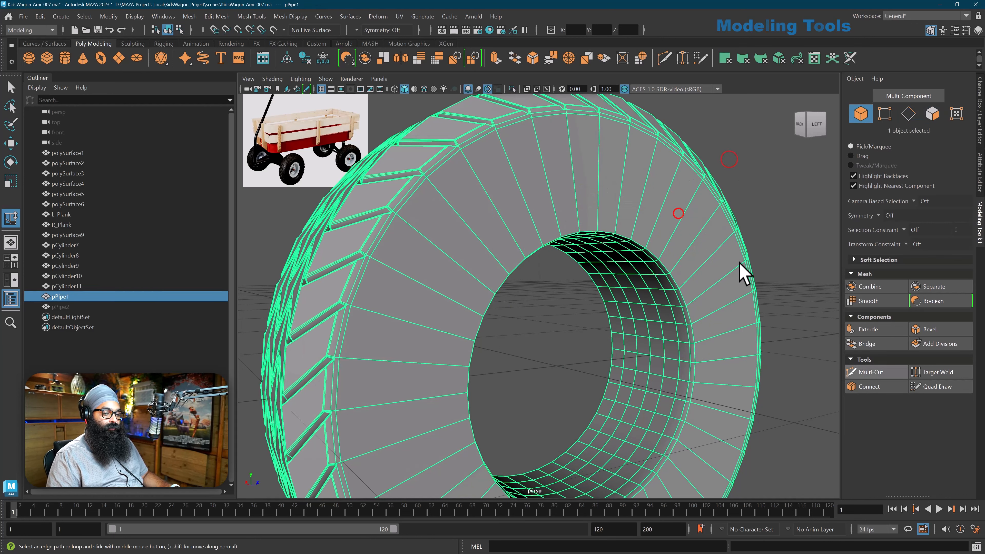
left_click(871, 373)
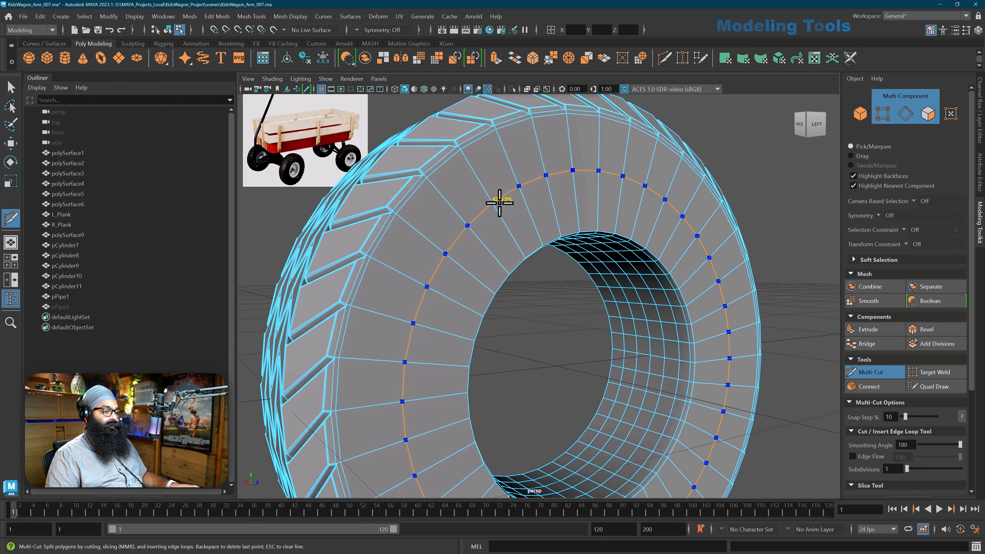
left_click(491, 212, "ctrl+shift")
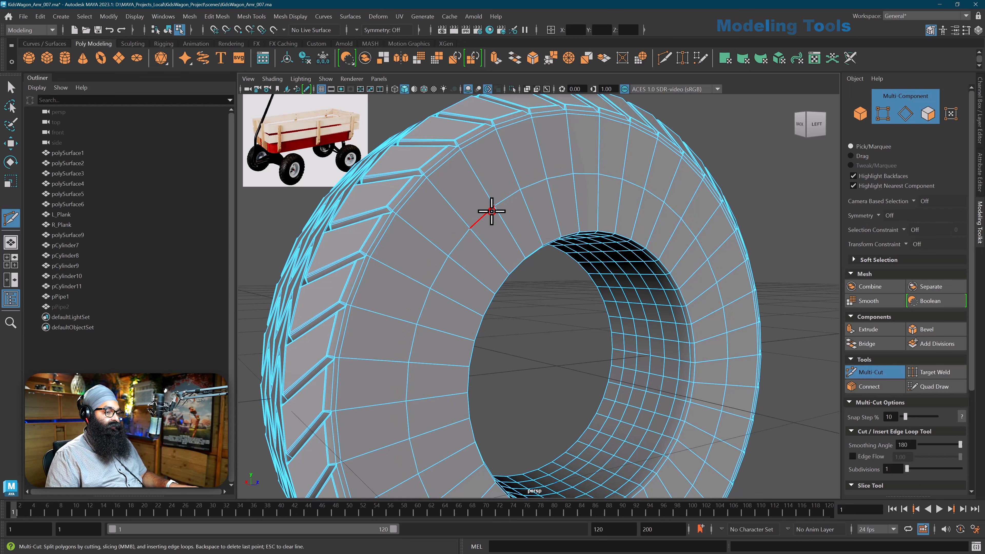
- Move the new mid-sidewall edge loop outward along the X axis to -0.38
scroll(523, 306, "down", 5)
left_click_drag(533, 315, 522, 320, "alt")
middle_click_drag(521, 320, 512, 274, "alt")
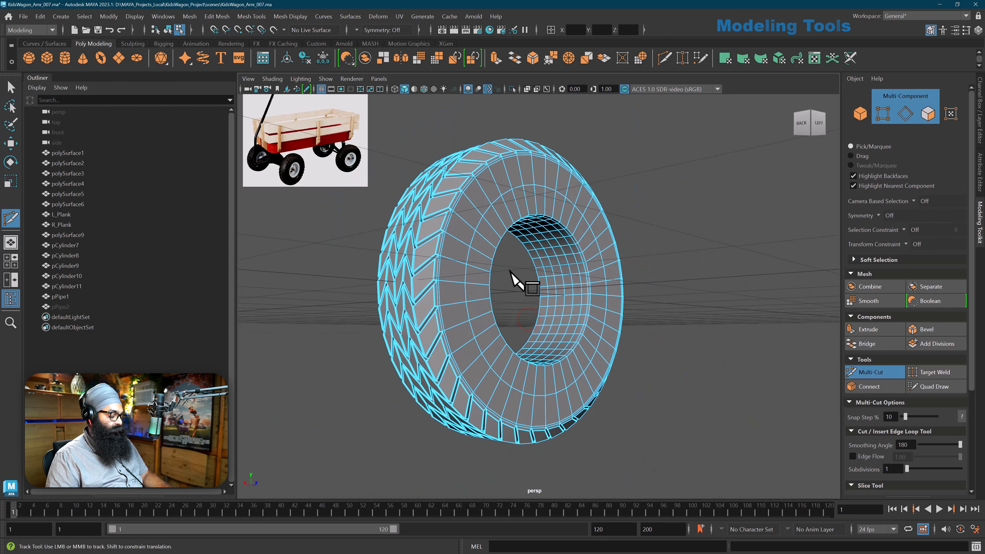
left_click_drag(512, 274, 518, 272, "alt")
key("w")
scroll(523, 264, "up", 3)
middle_click_drag(537, 192, 537, 238, "alt")
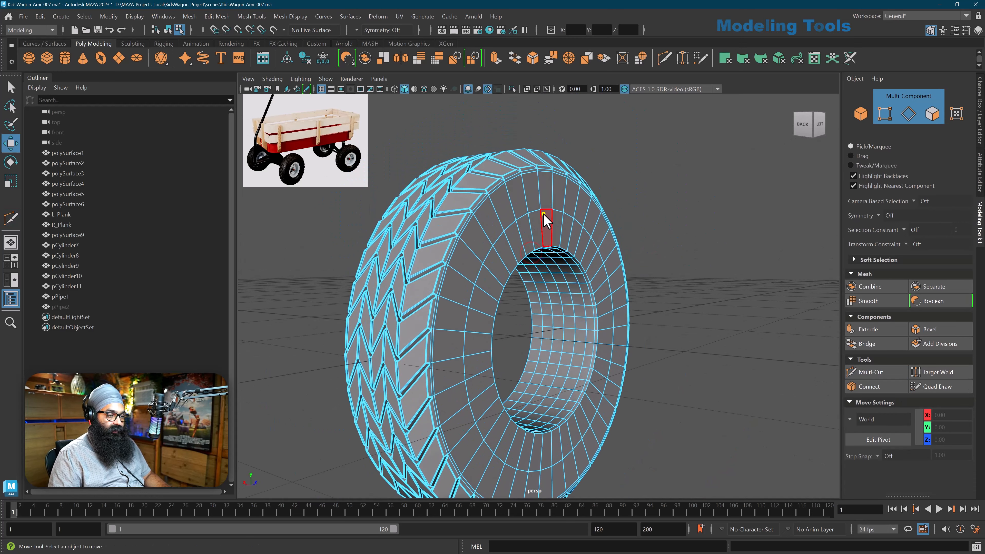
right_click_drag(543, 213, 548, 193)
left_click_drag(547, 193, 521, 220, "alt")
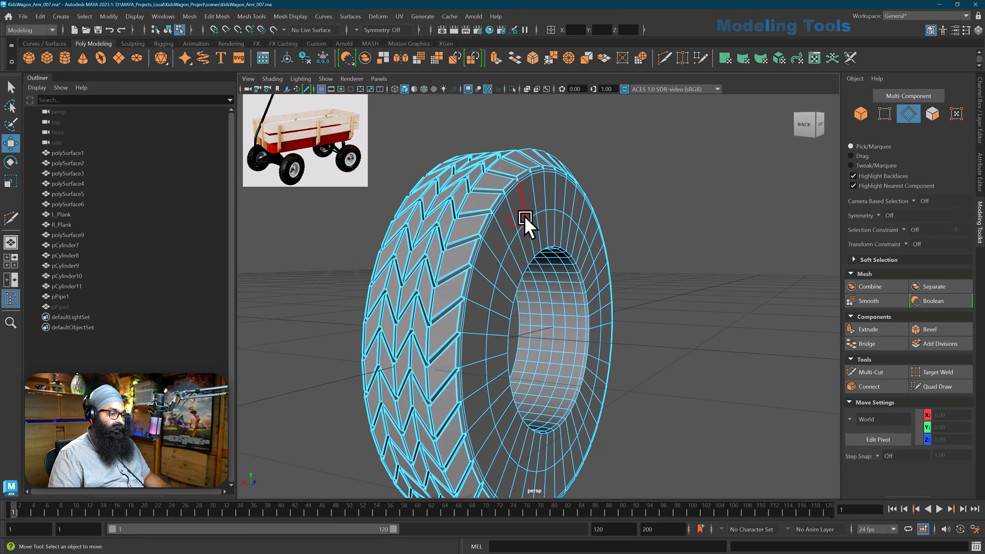
double_click(530, 217)
left_click_drag(539, 259, 543, 264, "alt")
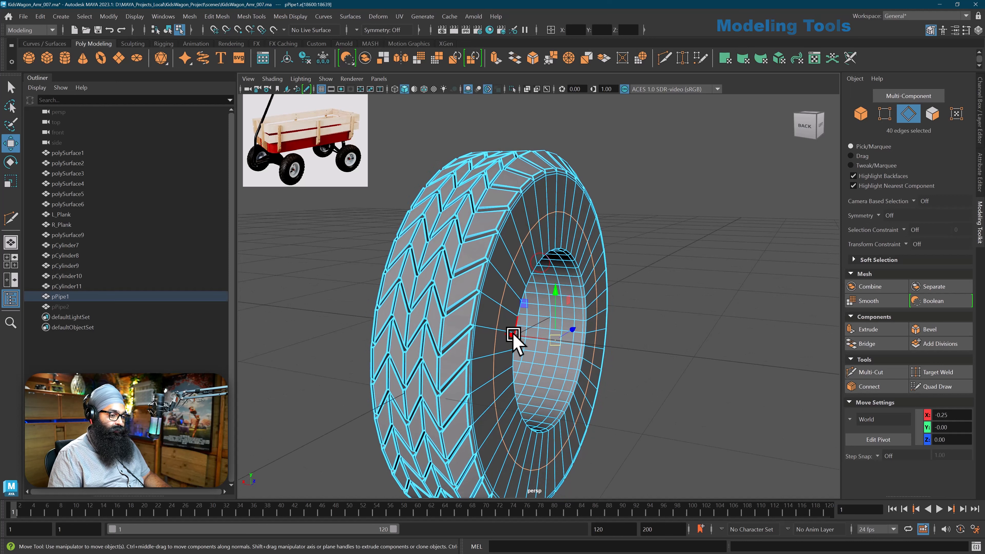
left_click_drag(517, 336, 576, 350)
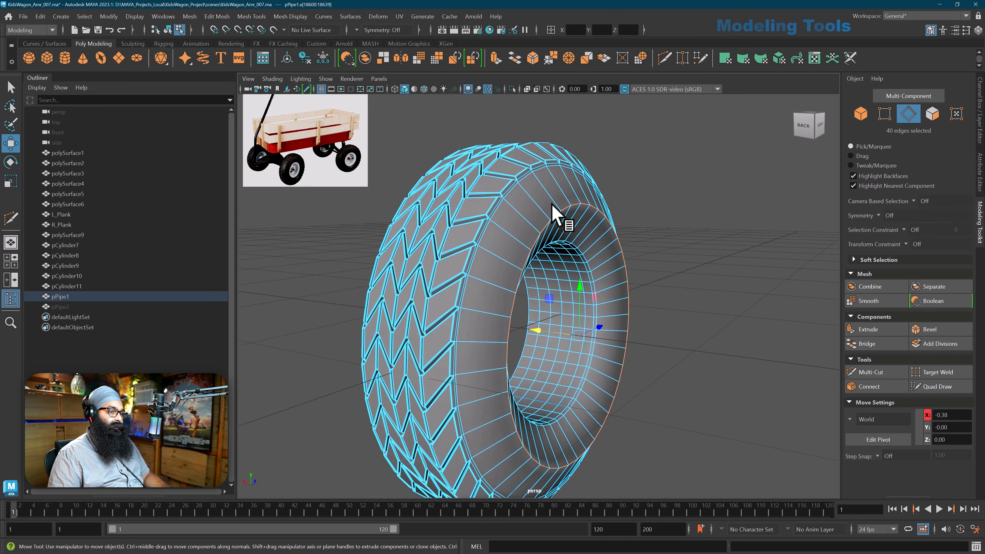
- Bevel the protruding sidewall edge loop with 2 segments, adjust its Fraction, and return to object mode
left_click(533, 58)
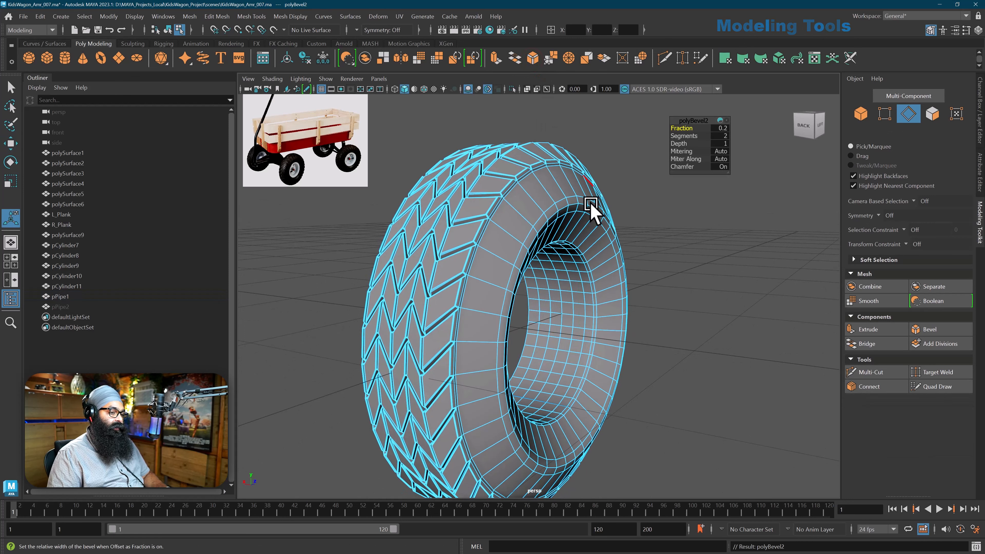
left_click_drag(599, 223, 598, 223, "alt")
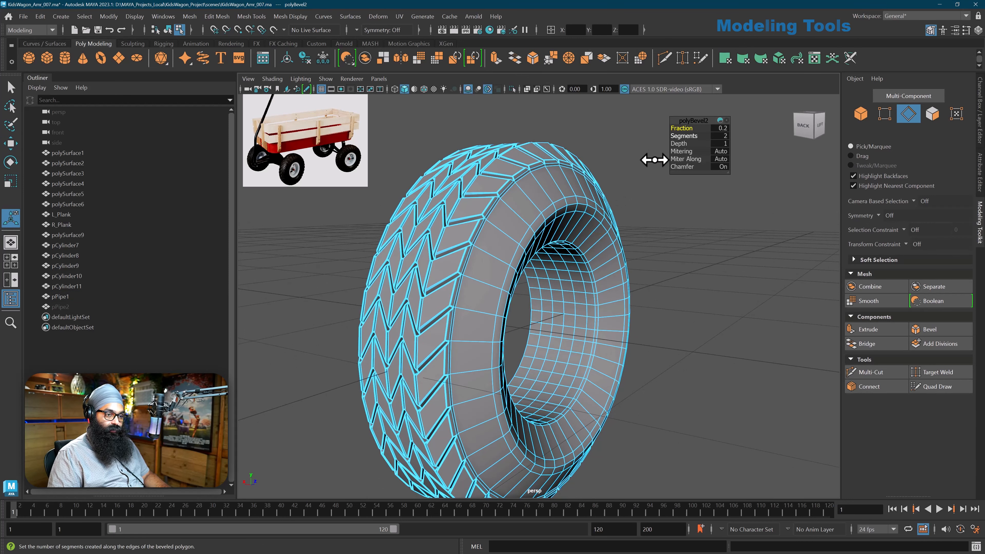
left_click_drag(682, 129, 696, 137)
left_click_drag(605, 233, 585, 189, "alt")
right_click_drag(584, 182, 609, 171)
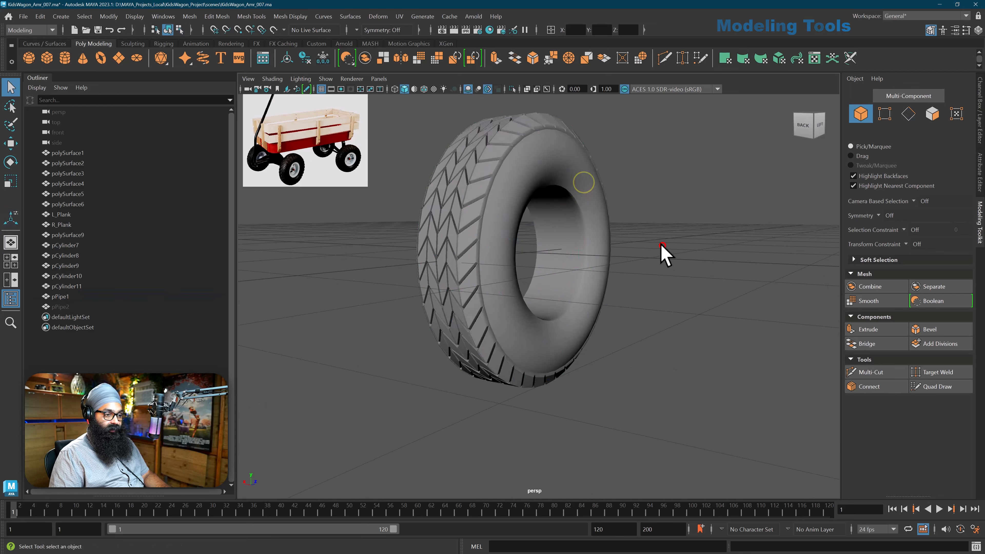
- Extrude the full loop of narrow faces along the near rim of the tire's inner opening and return to object mode
left_click_drag(660, 253, 609, 249, "alt")
left_click(598, 264)
scroll(590, 264, "up", 5)
scroll(590, 267, "up", 8)
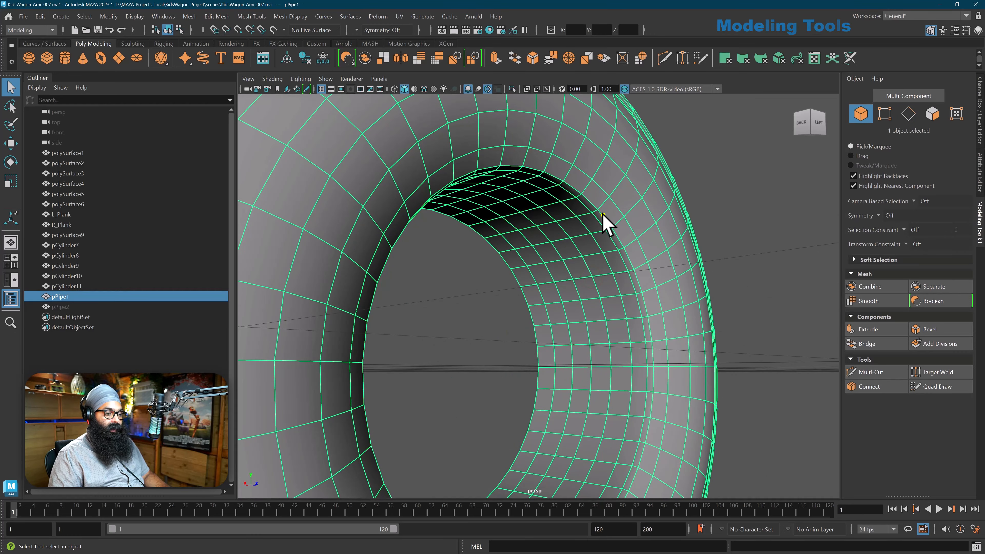
right_click_drag(603, 221, 576, 242)
left_click_drag(573, 243, 578, 202, "alt")
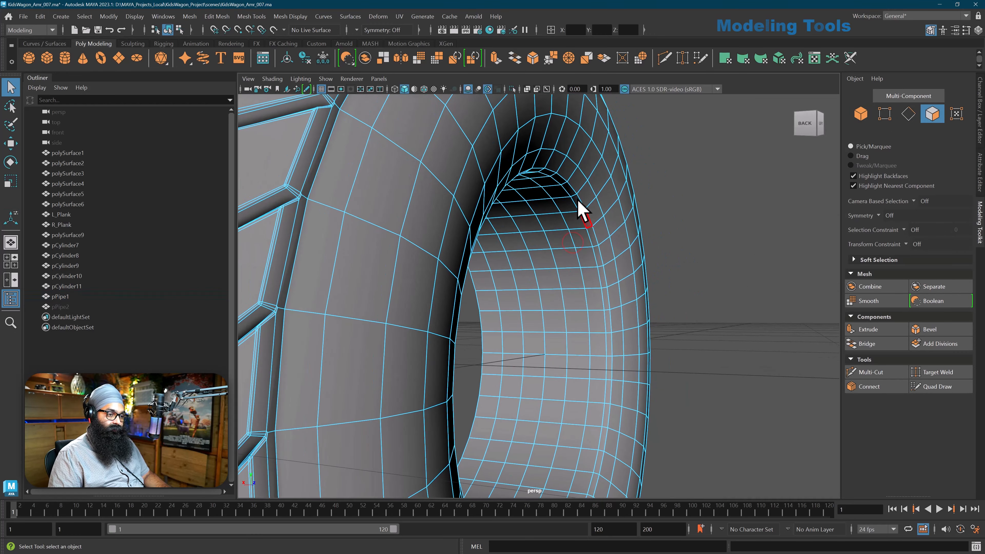
left_click(576, 199)
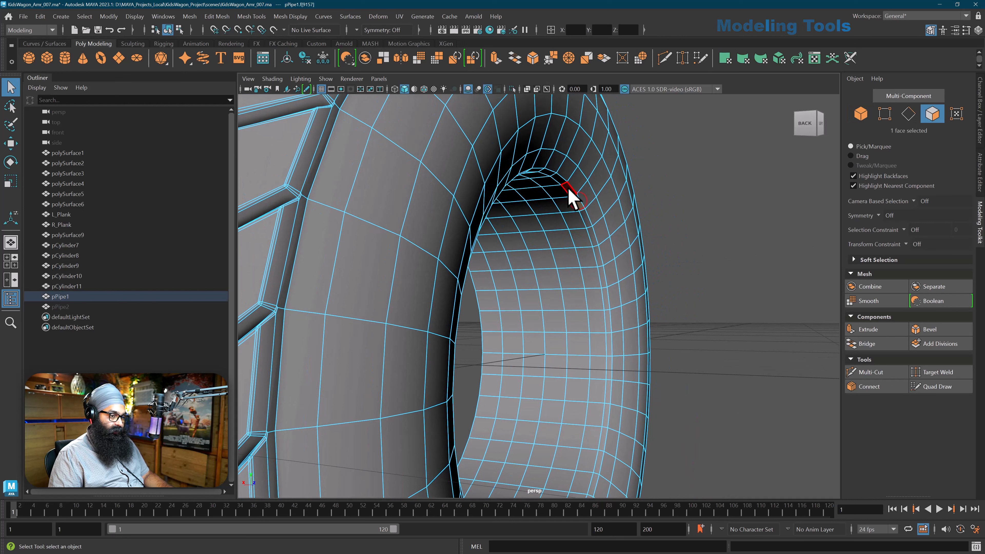
double_click(569, 190, "shift")
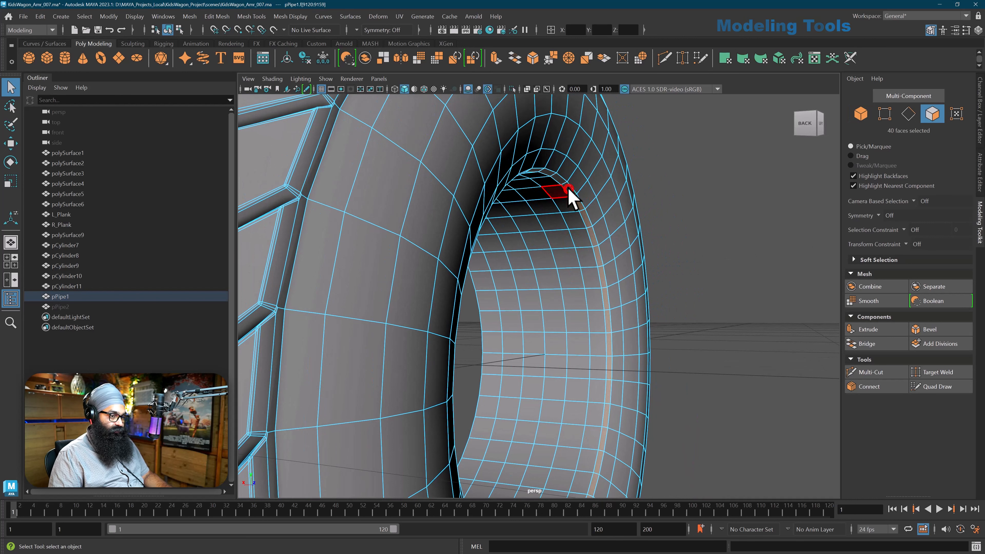
left_click(496, 59)
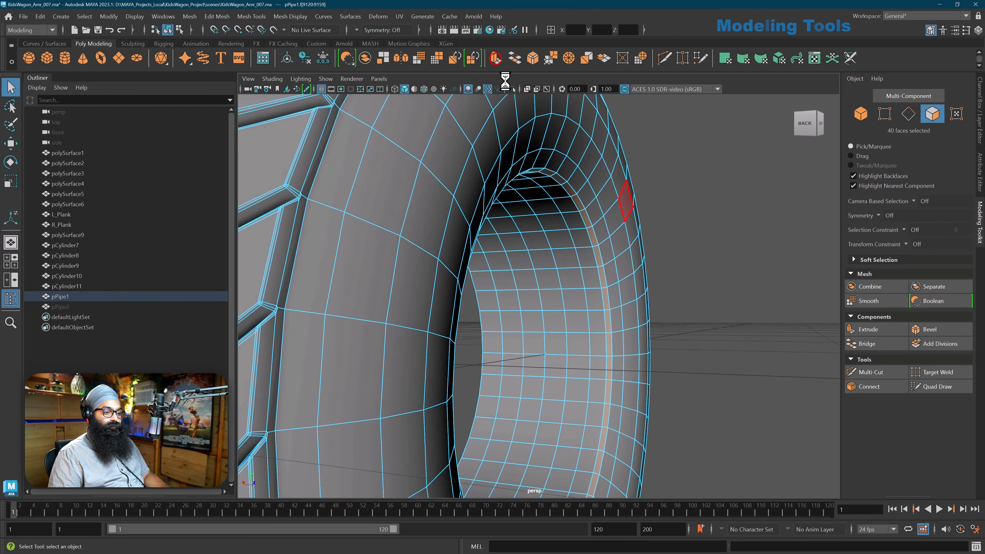
mouse_move(576, 225)
left_mouse_down("alt")
mouse_move(581, 247)
mouse_move(557, 220)
mouse_move(569, 215)
left_mouse_up("alt")
right_click_drag(622, 179, 652, 166)
scroll(675, 284, "down", 8)
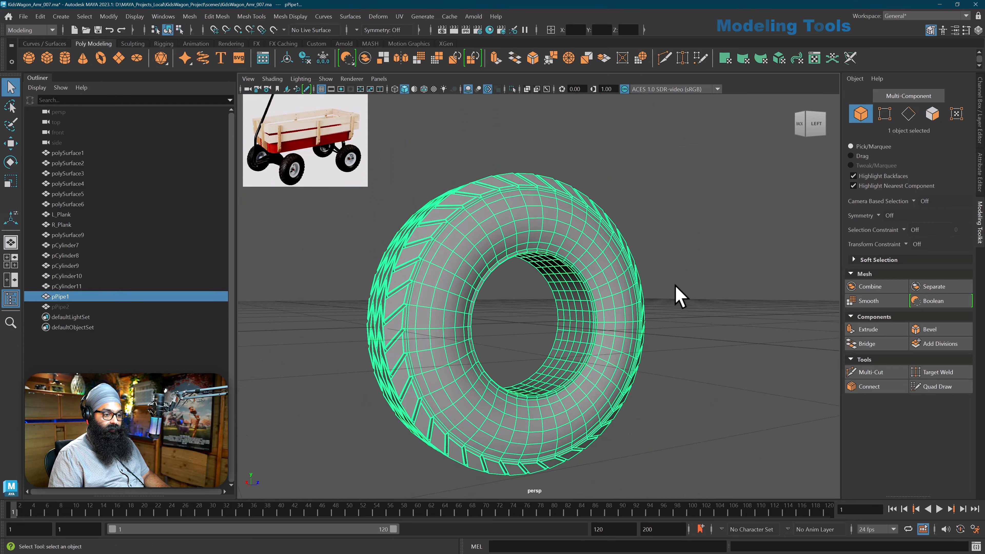
- Examine the extruded lip of the inner opening, the sidewall and the tread from several angles
left_click(675, 285)
left_click_drag(676, 286, 623, 334, "alt")
left_click(593, 308)
scroll(592, 307, "up", 3)
scroll(596, 295, "down", 3)
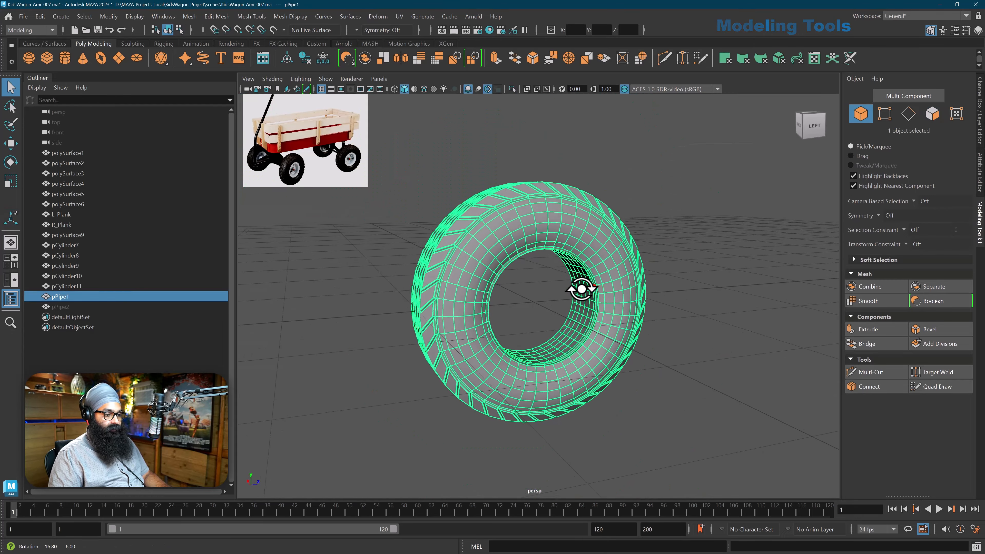
left_click(675, 272)
left_click_drag(666, 275, 598, 282, "alt")
left_click(596, 271)
scroll(542, 316, "up", 3)
left_click_drag(542, 317, 535, 341, "alt")
left_click(637, 308)
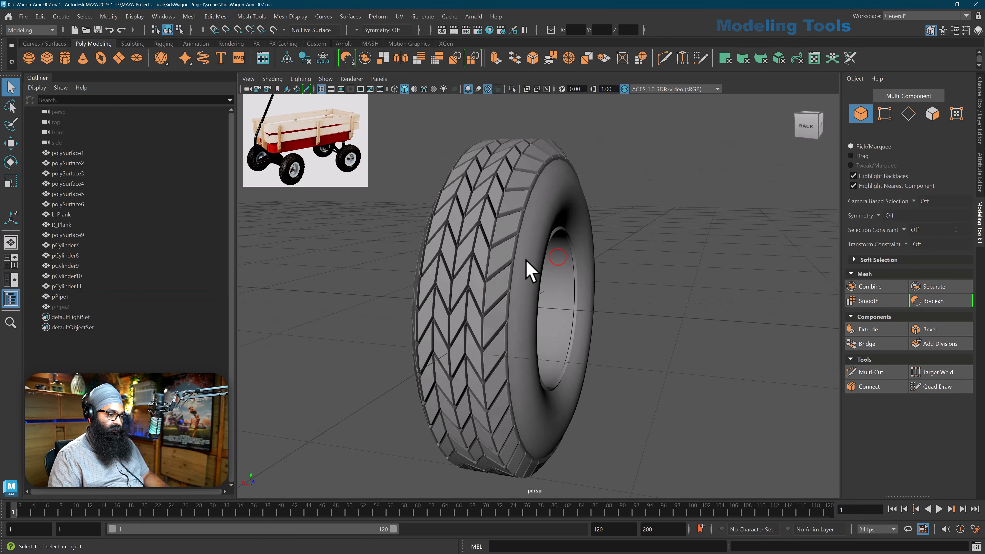
- Delete the construction history of the tire mesh
left_click_drag(530, 272, 528, 335, "alt")
left_click(522, 287)
key("w")
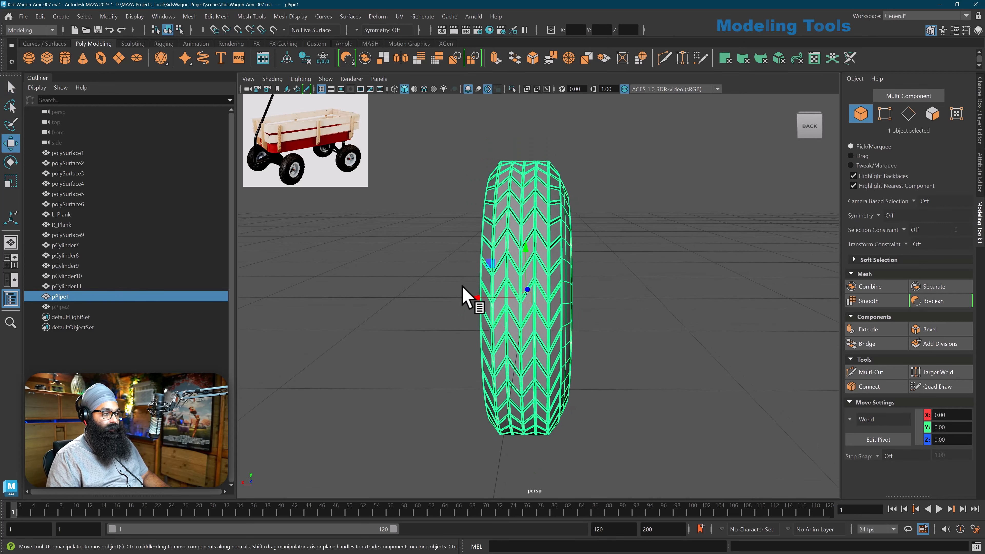
left_click(41, 17)
mouse_move(127, 139)
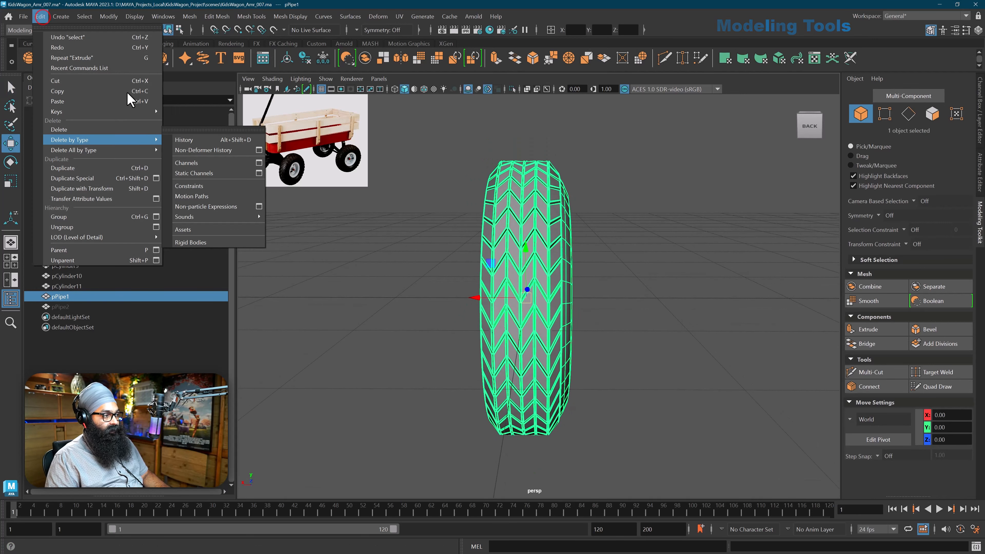
left_click(178, 139)
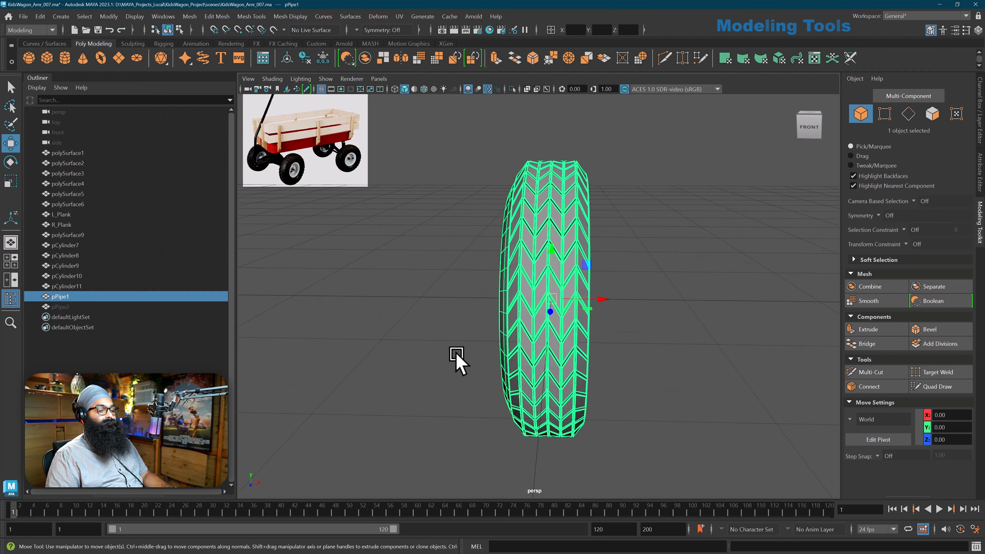
left_click_drag(457, 353, 457, 354, "alt")
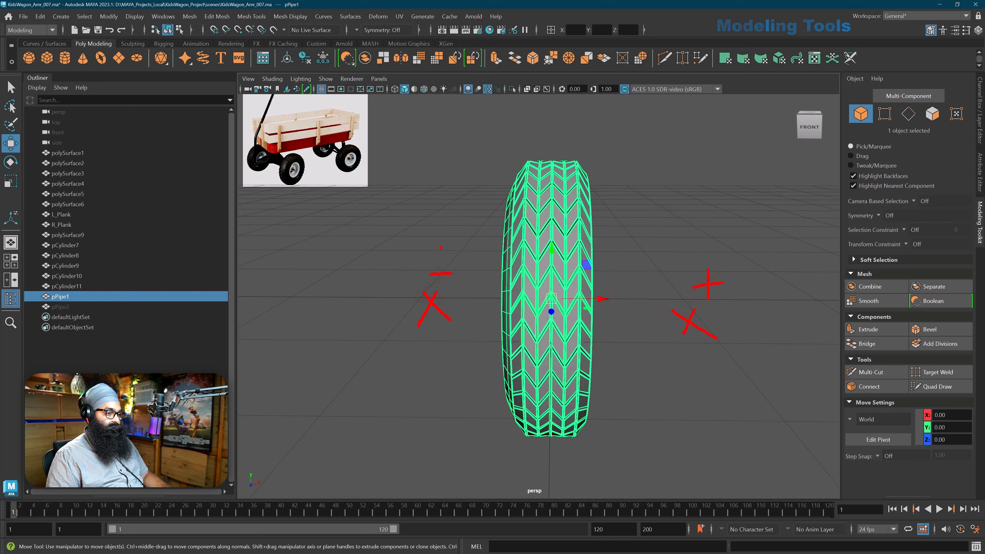
left_click_drag(817, 327, 655, 240)
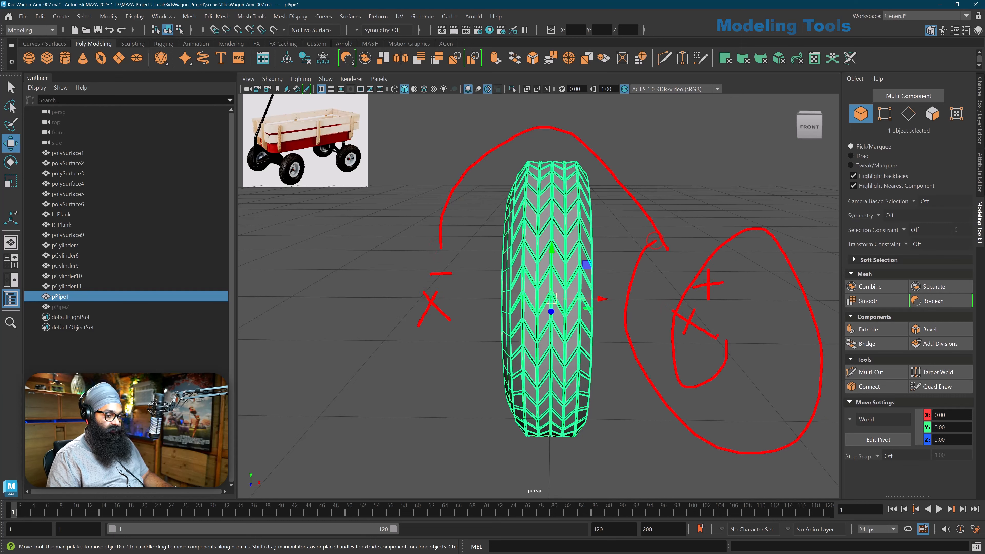
key("Escape")
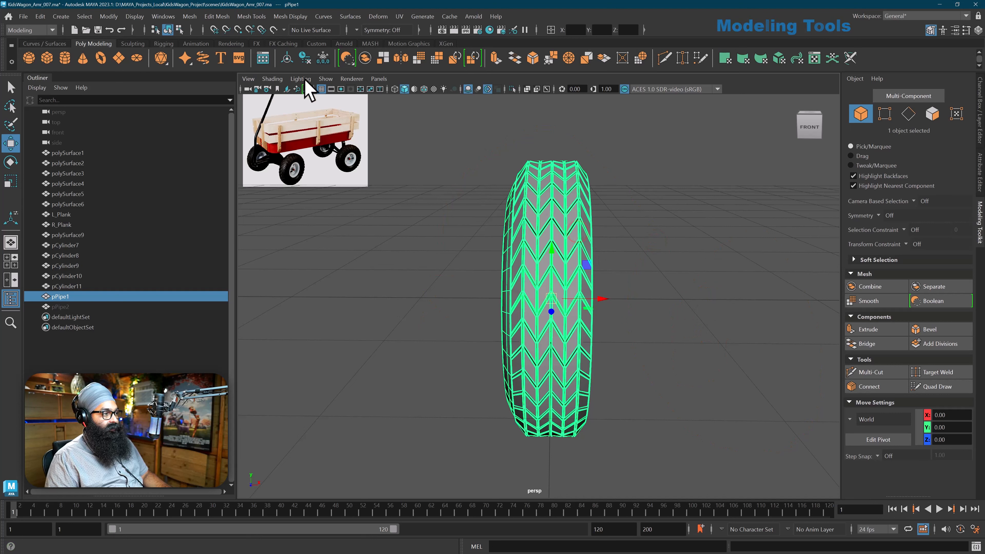
- Mirror the tire across the world X axis in the + direction, with Cut Geometry on and border vertices merged at a 0.001 threshold
left_click(195, 18)
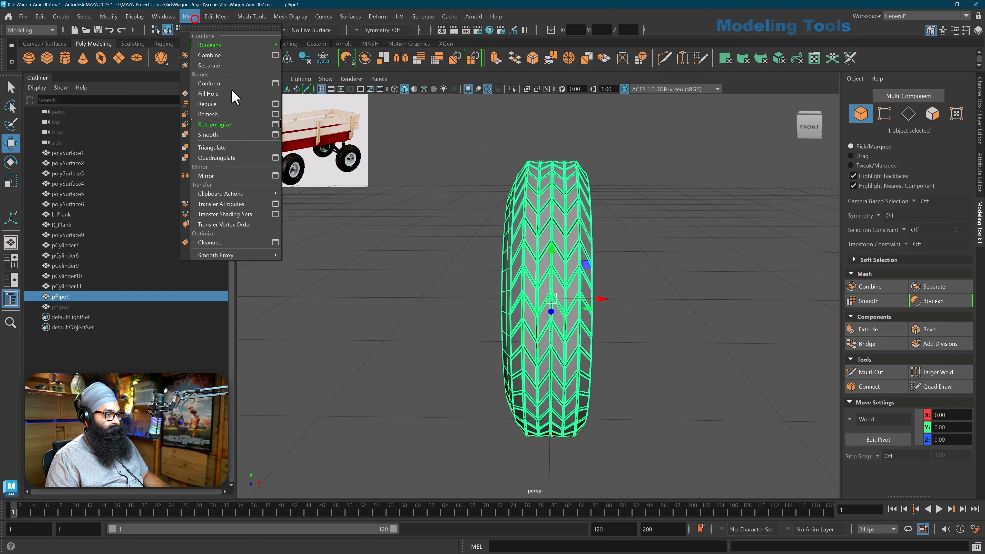
left_click(274, 172)
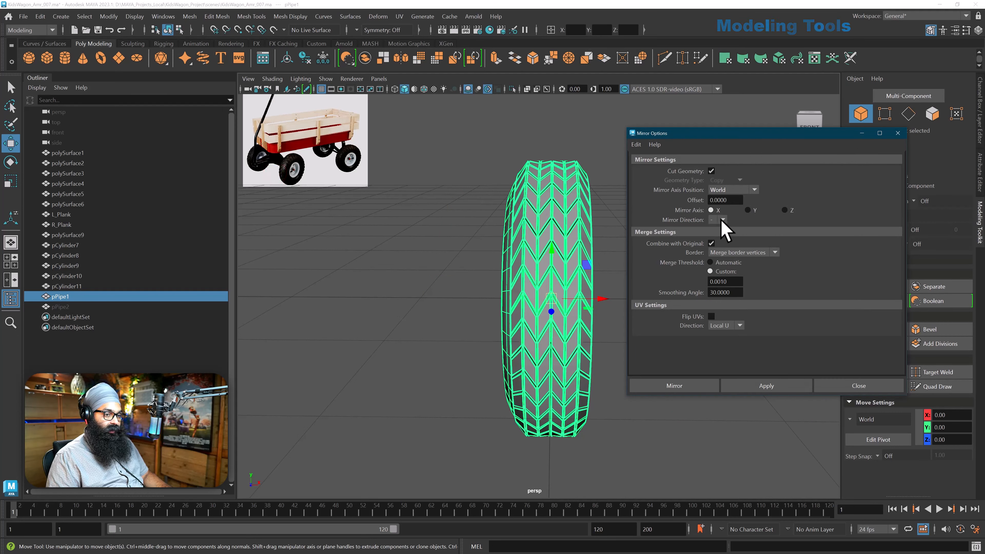
left_click(757, 386)
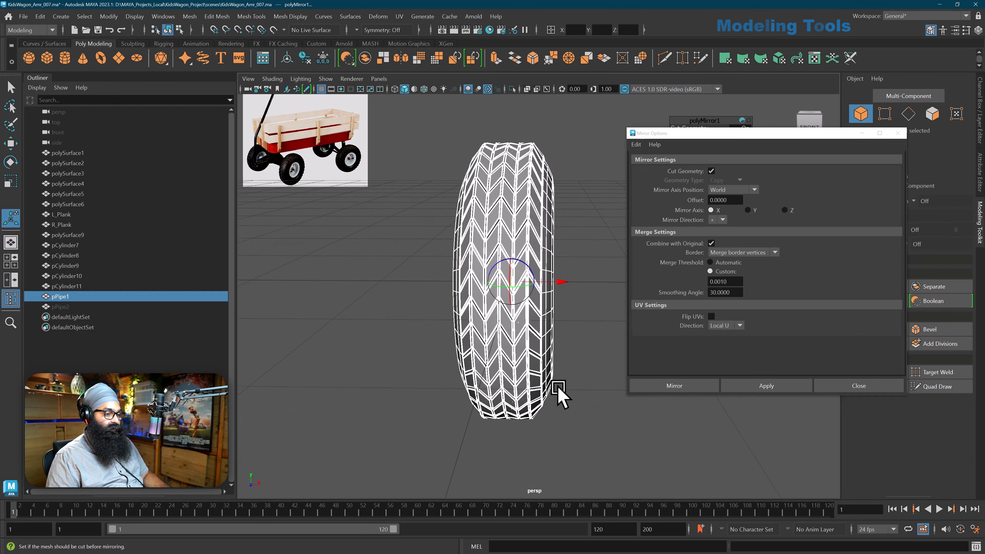
mouse_move(560, 391)
left_mouse_down("alt")
mouse_move(528, 389)
mouse_move(589, 395)
mouse_move(547, 396)
left_mouse_up("alt")
left_click(820, 386)
- Delete the construction history of the mirrored tire
left_click_drag(698, 361, 568, 271, "alt")
left_click(543, 226)
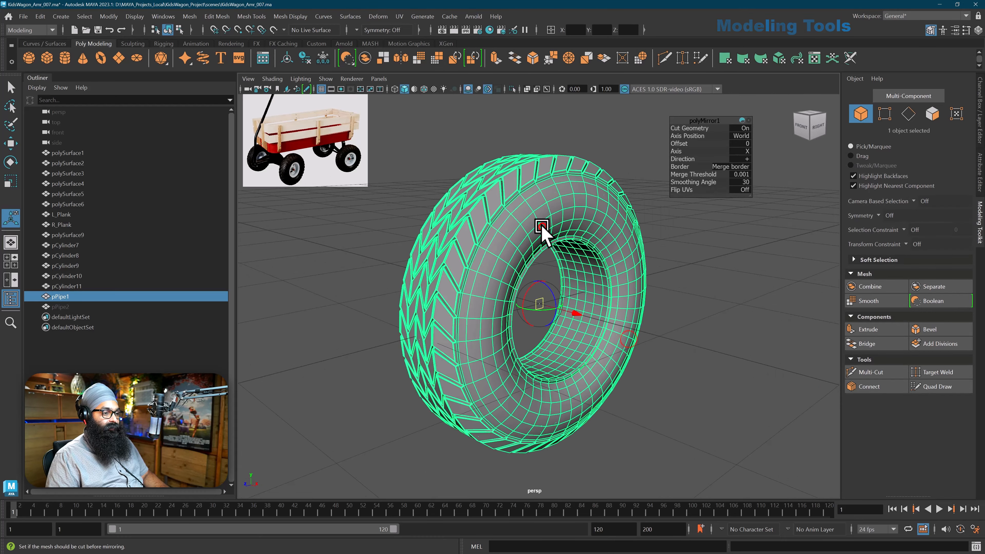
left_click(39, 18)
mouse_move(151, 139)
left_click(185, 139)
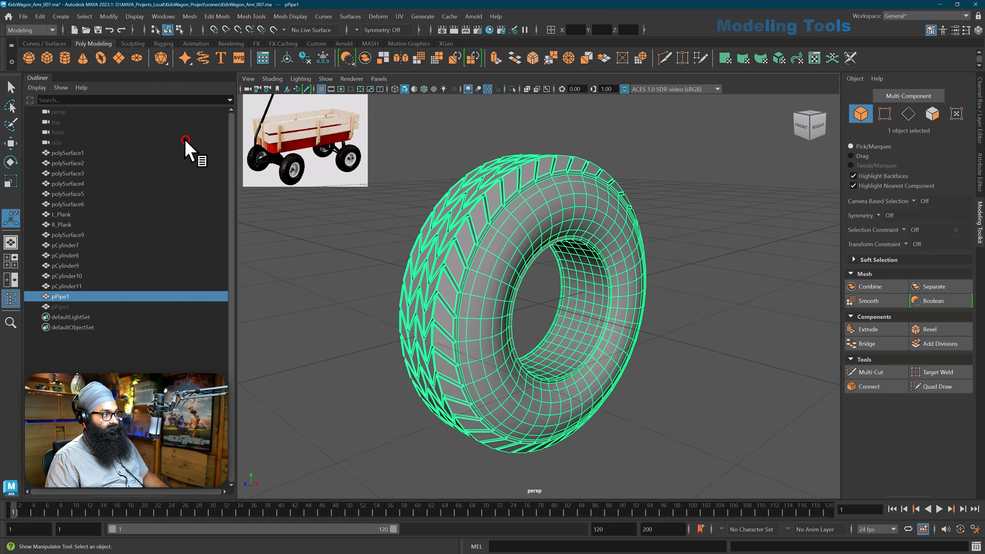
- Display the tire's transform channels, check their values, and deselect the tire to view its mirrored side
left_click(979, 122)
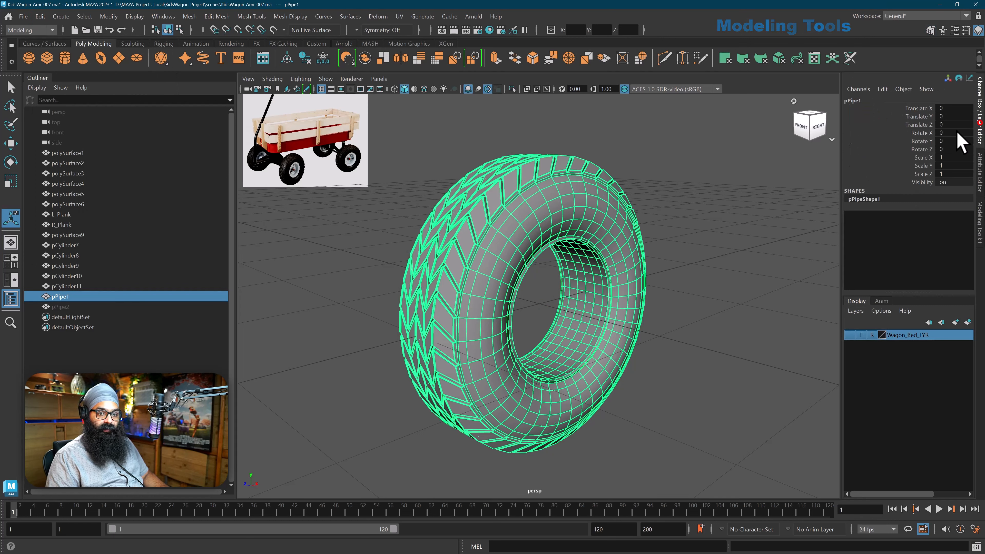
left_click_drag(755, 230, 727, 235, "alt")
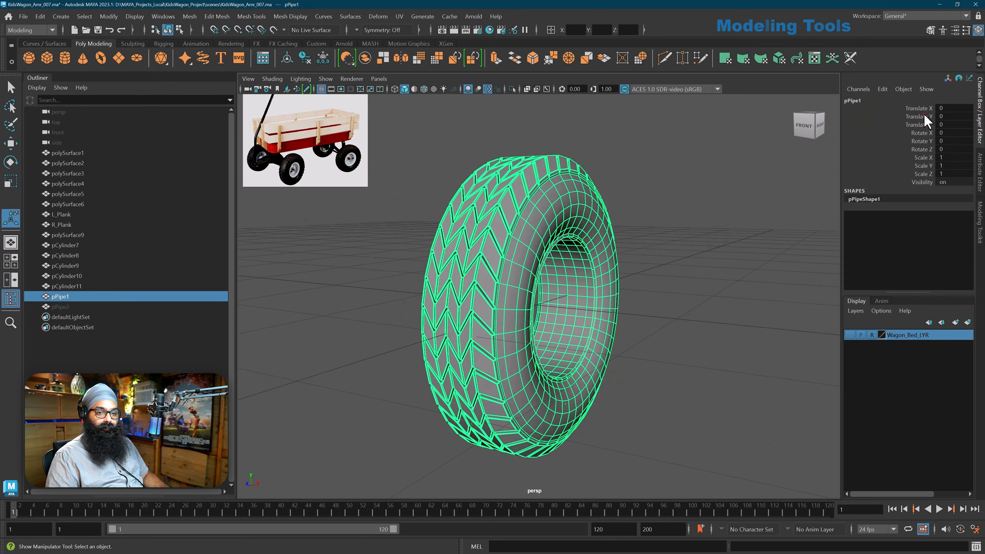
left_click_drag(741, 271, 575, 298, "alt")
left_click(696, 299)
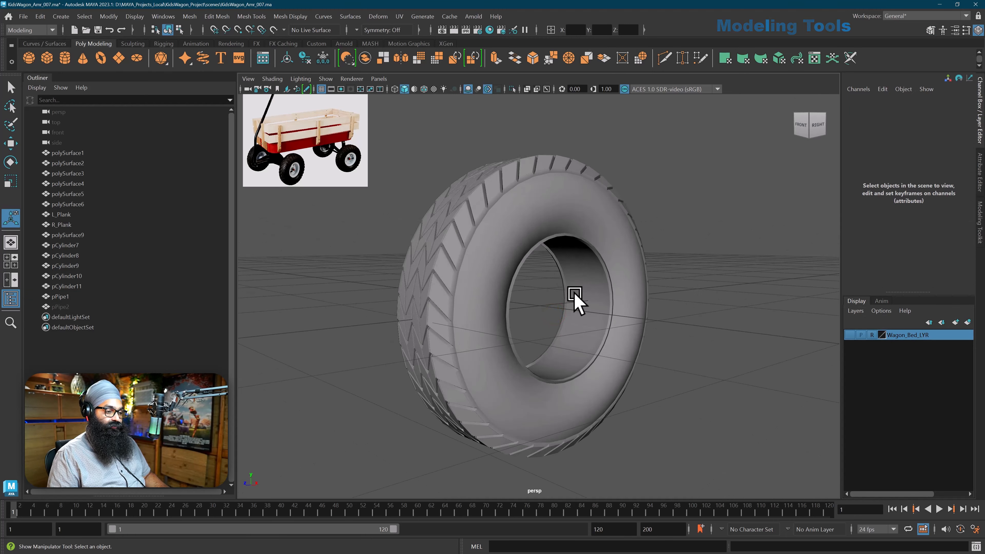